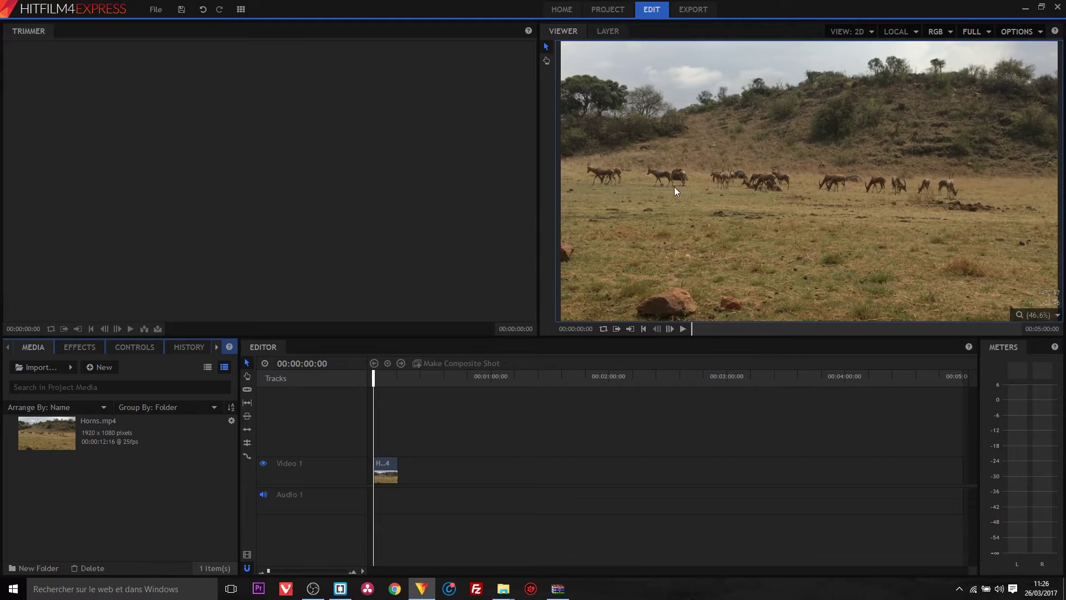
Search the effects for "cur" and apply the Curves effect to the Horns.mp4 clip on Video 1
click(88, 344)
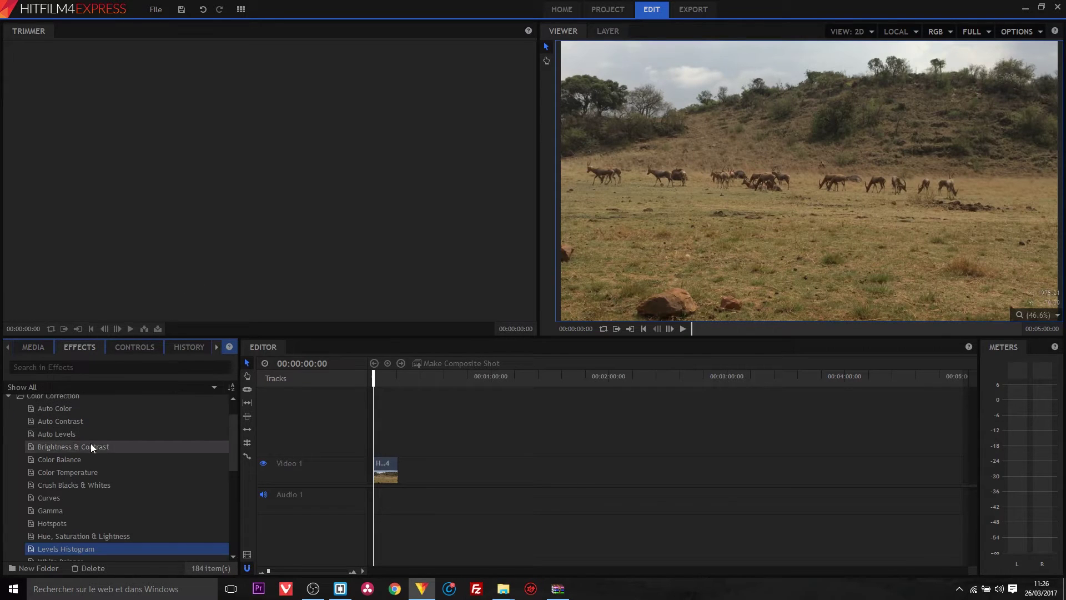
click(50, 368)
text(cur)
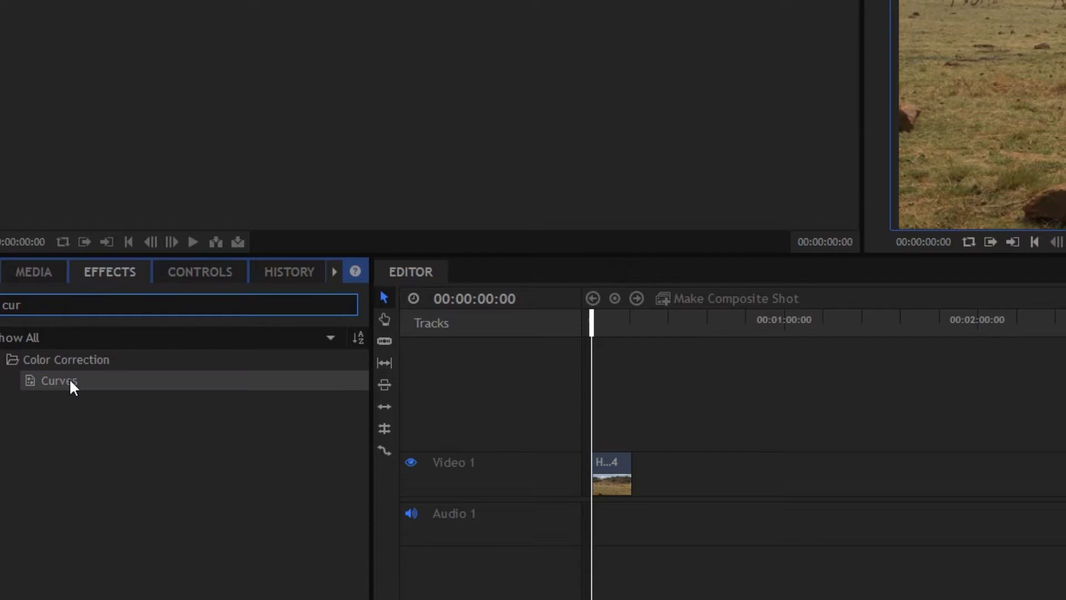
drag(69, 379, 607, 465)
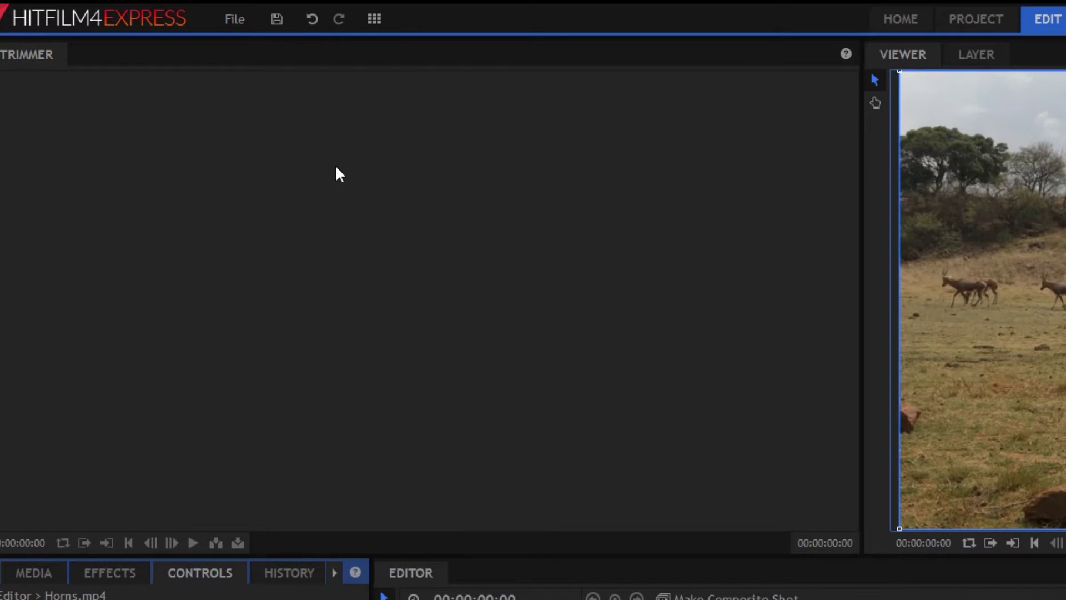
Switch to the Compositing workspace and expand the Curves effect, widening its panel until the whole graph fits
click(375, 20)
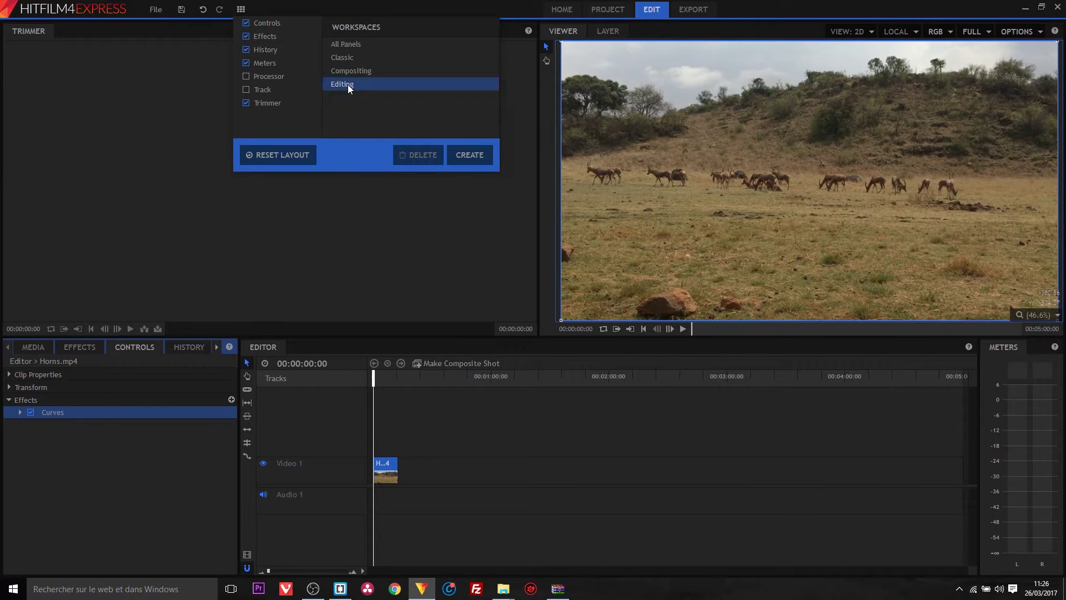
click(344, 85)
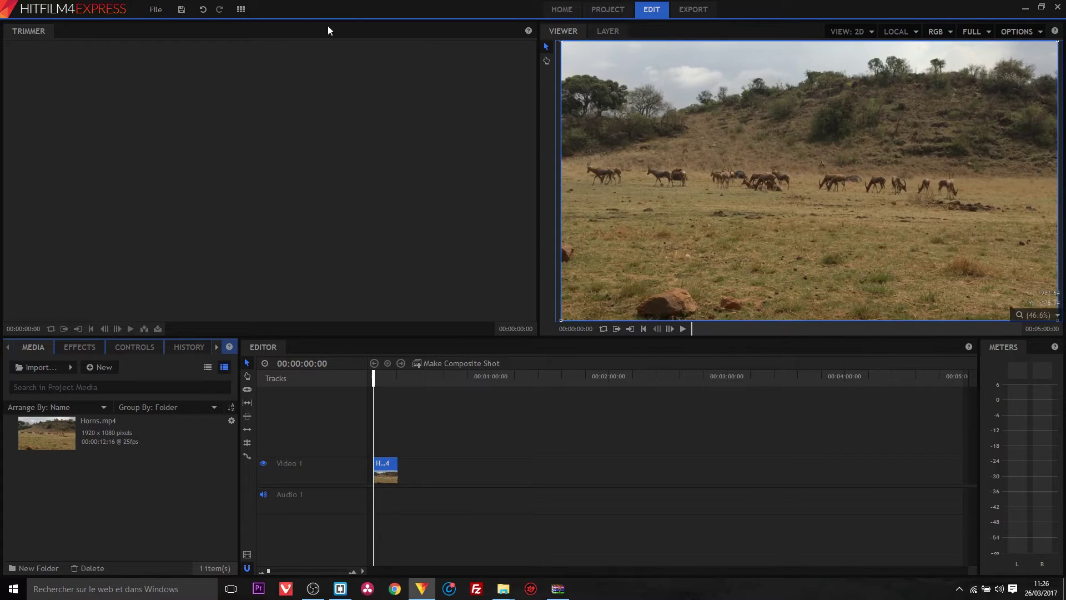
click(241, 9)
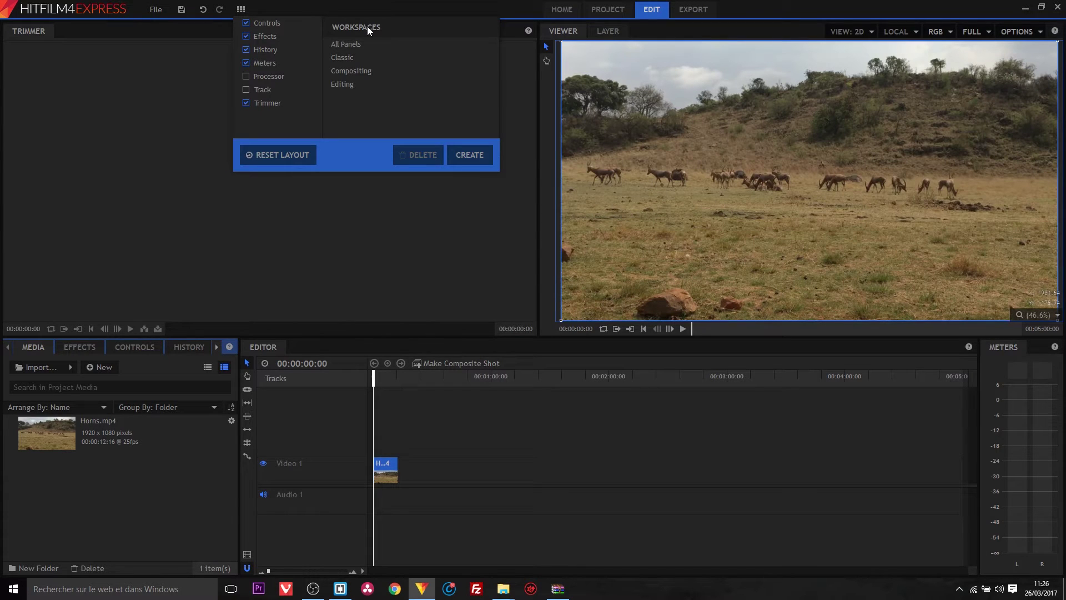
click(350, 71)
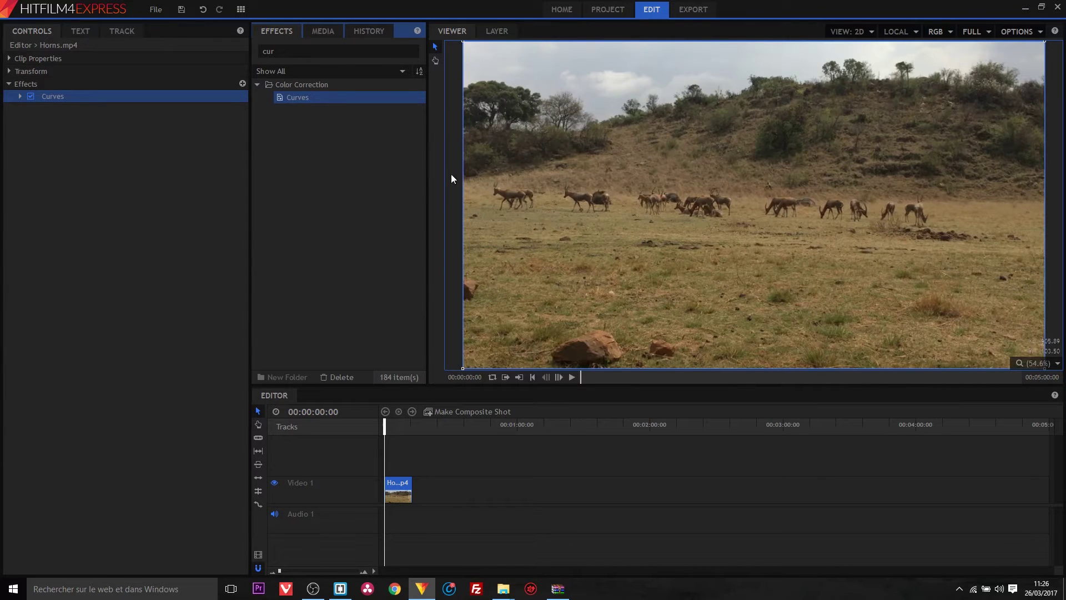
click(20, 96)
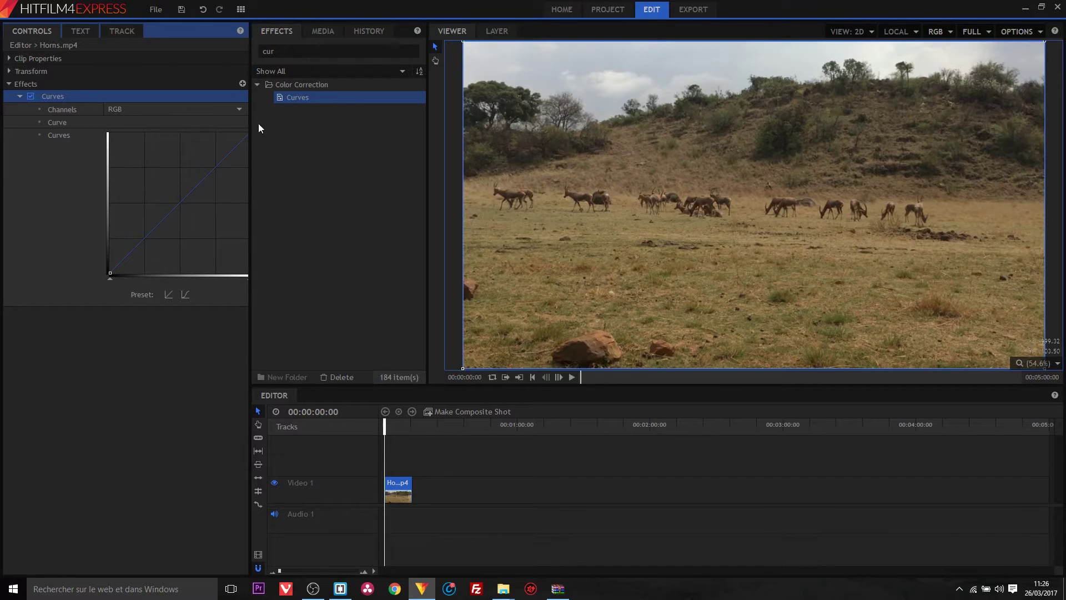
drag(251, 122, 315, 124)
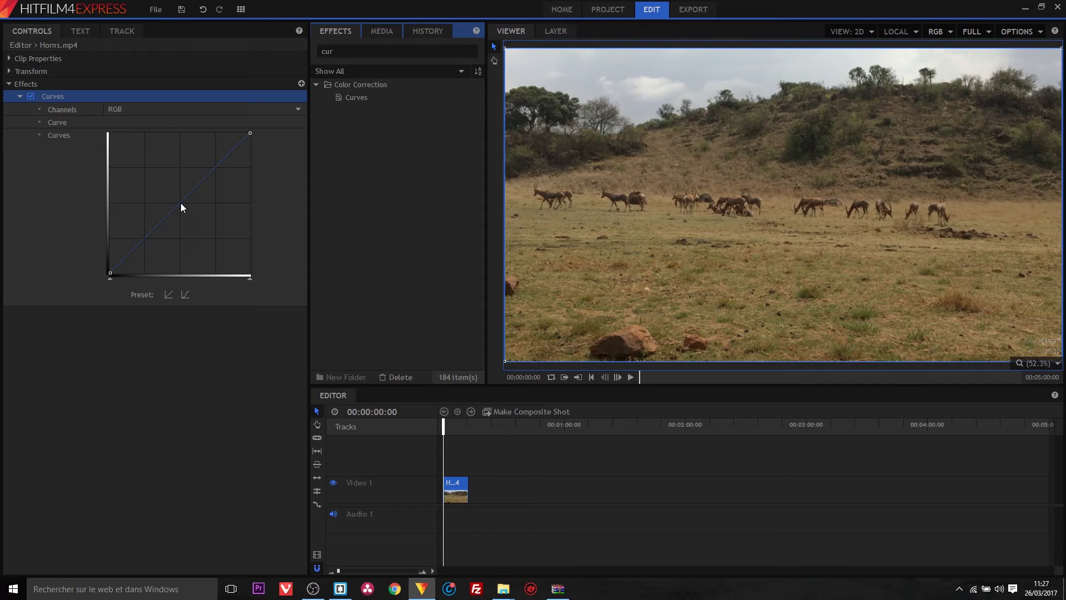
Try inverting the RGB curve by lowering its midpoint and white end and raising its black end, and reset it to linear
click(181, 203)
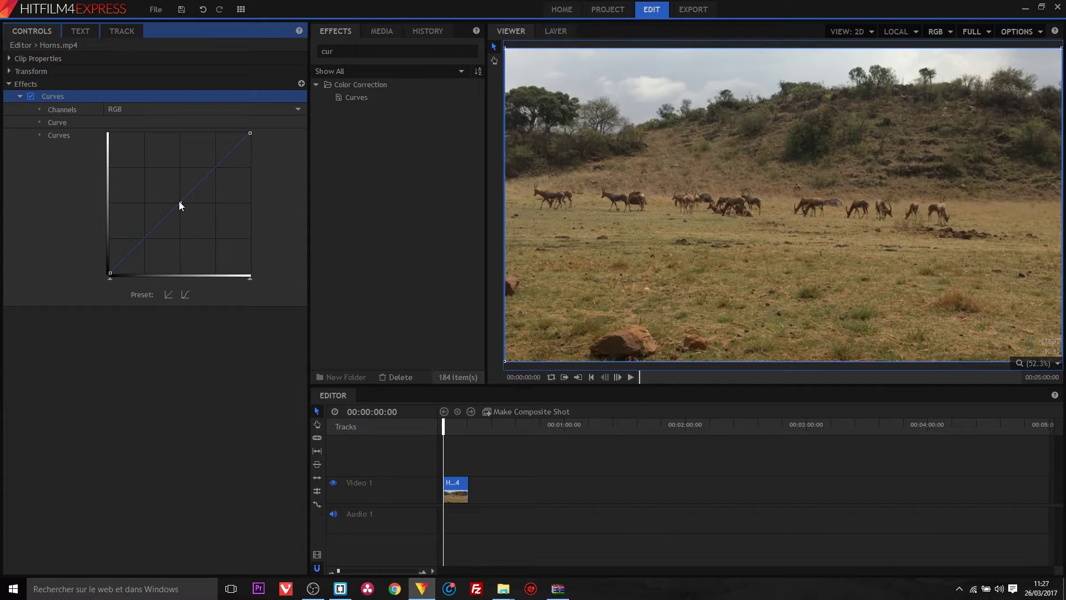
drag(179, 205, 182, 233)
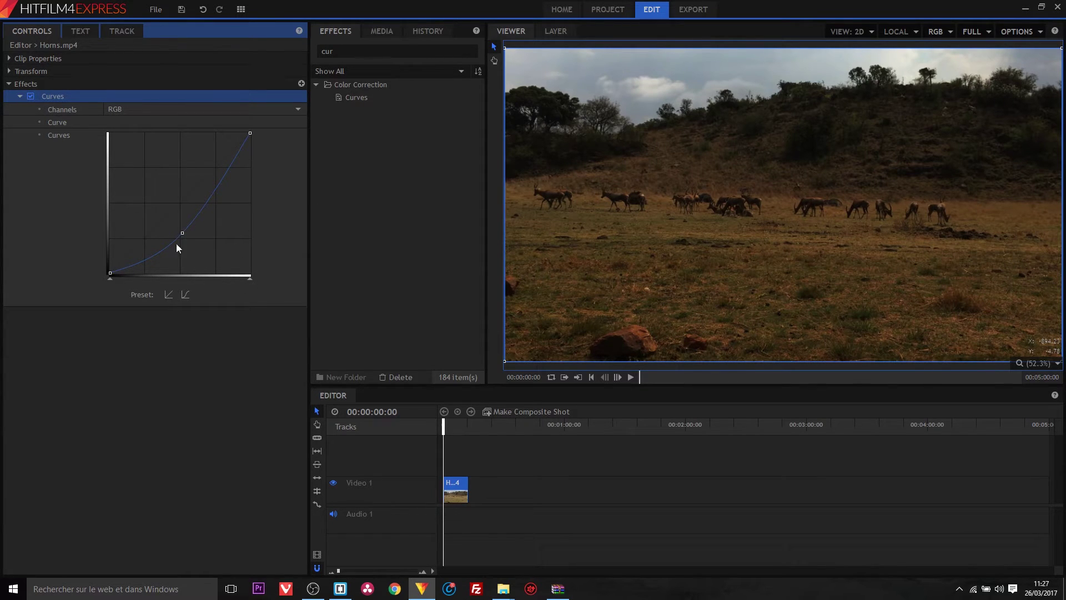
drag(251, 133, 269, 264)
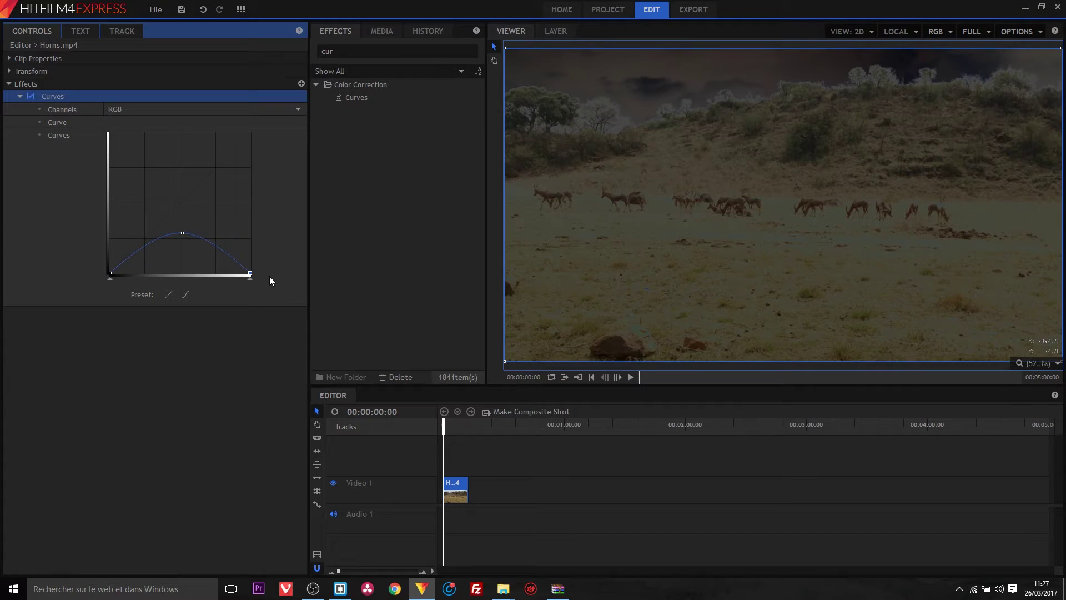
drag(183, 234, 189, 275)
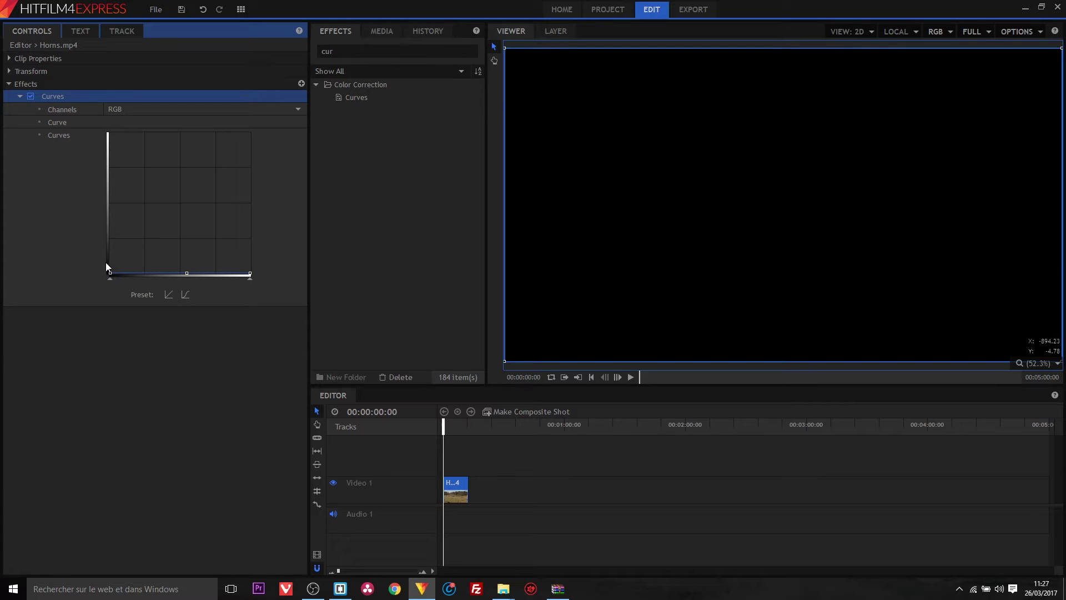
drag(114, 272, 110, 135)
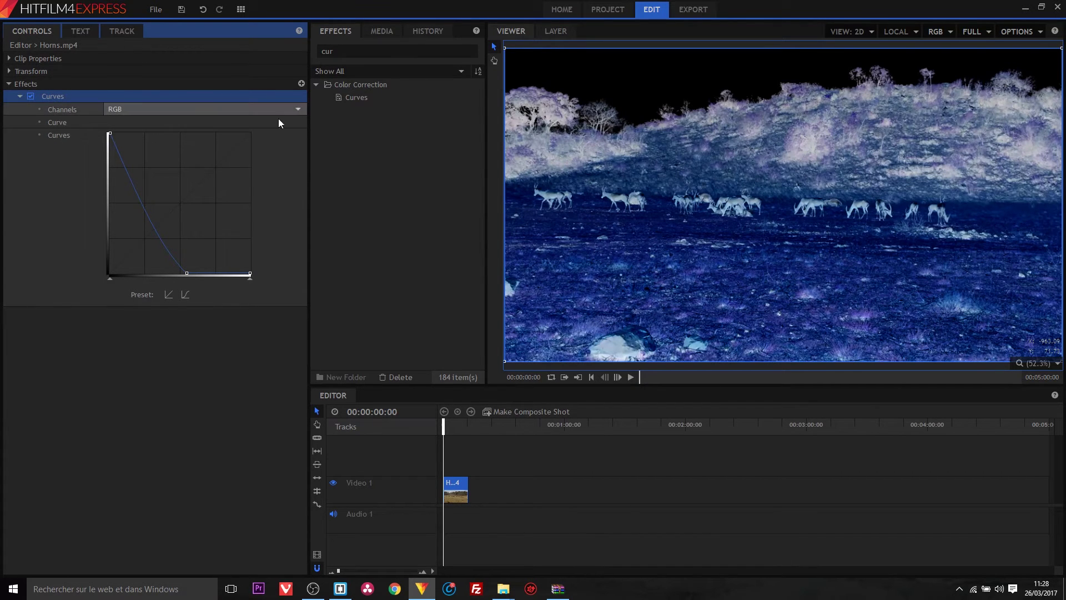
click(168, 295)
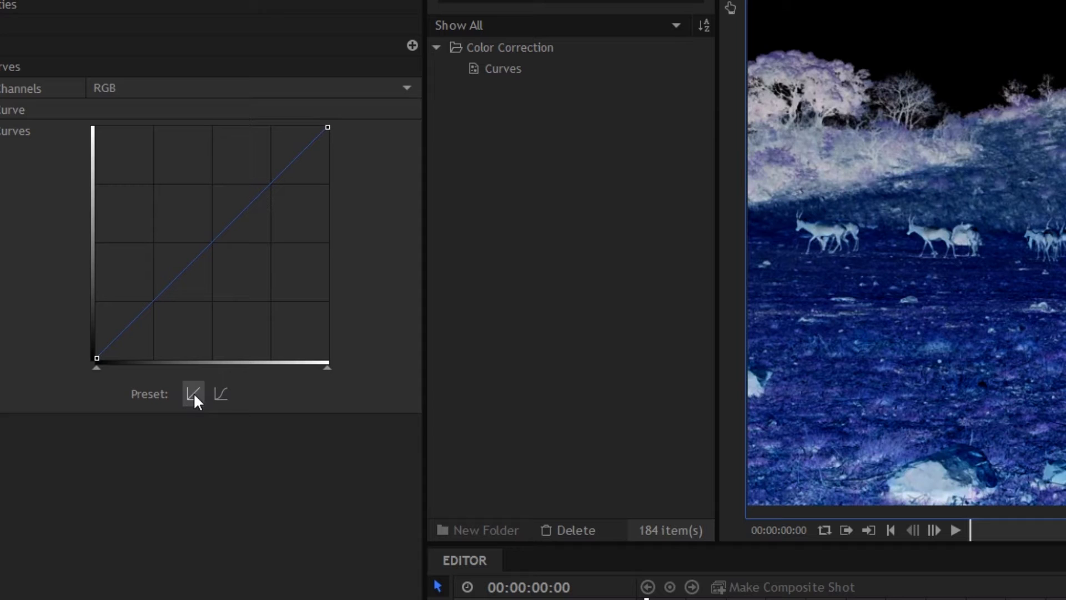
drag(188, 264, 215, 239)
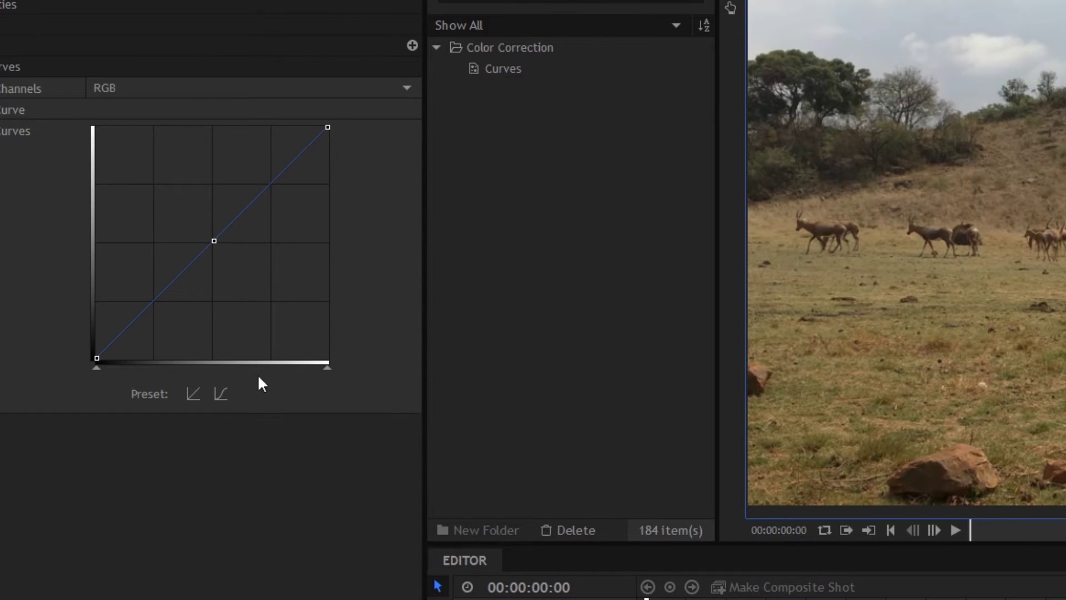
Apply the S-curve preset to the RGB channel, deepen its shadows and lift its highlights, comparing the clip with the effect disabled
click(221, 400)
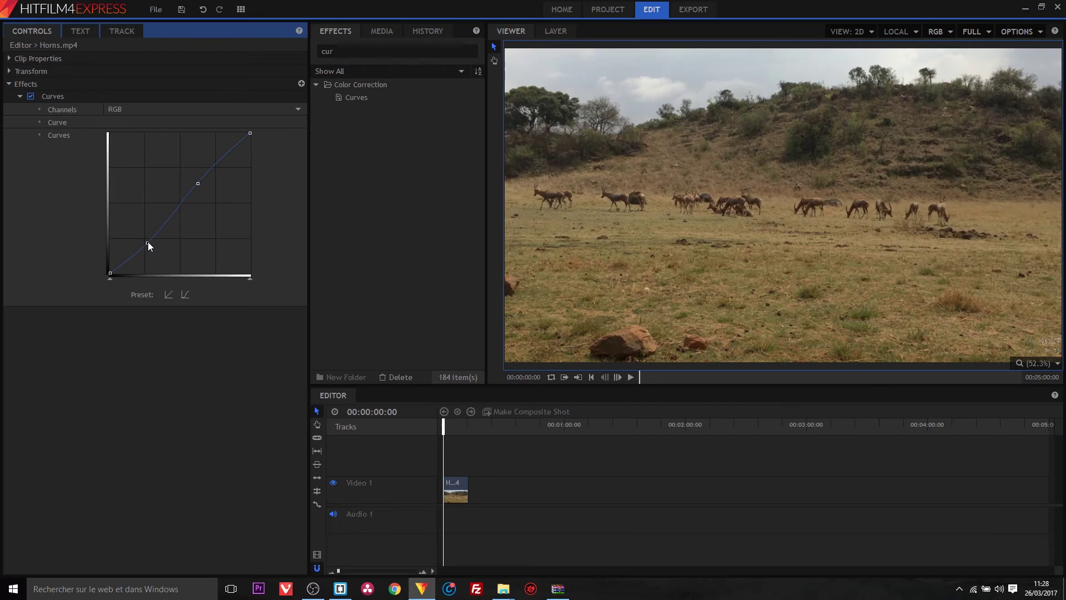
drag(147, 243, 146, 255)
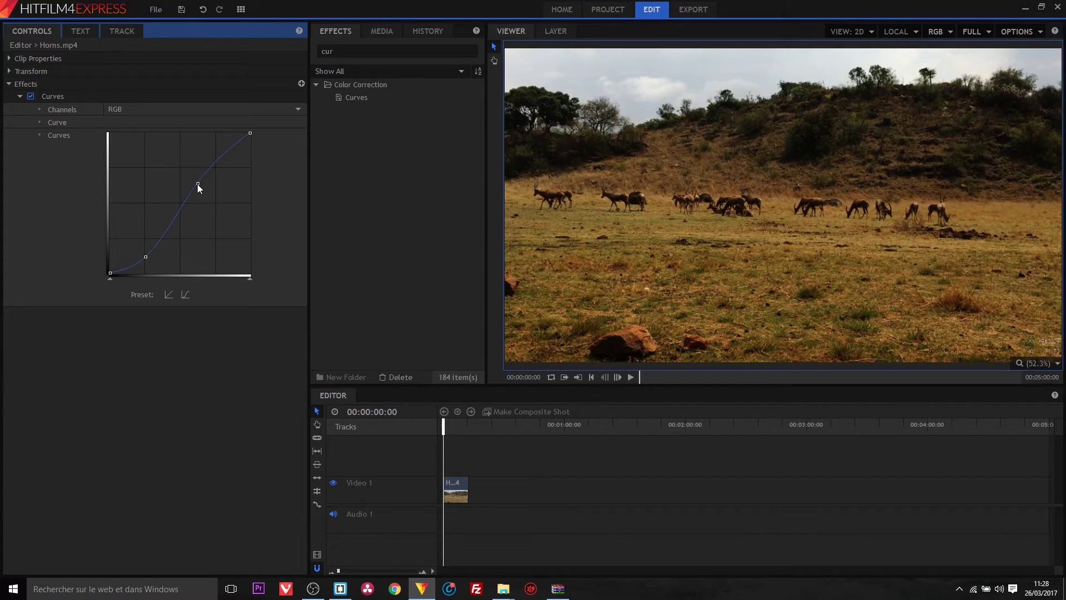
drag(209, 172, 219, 149)
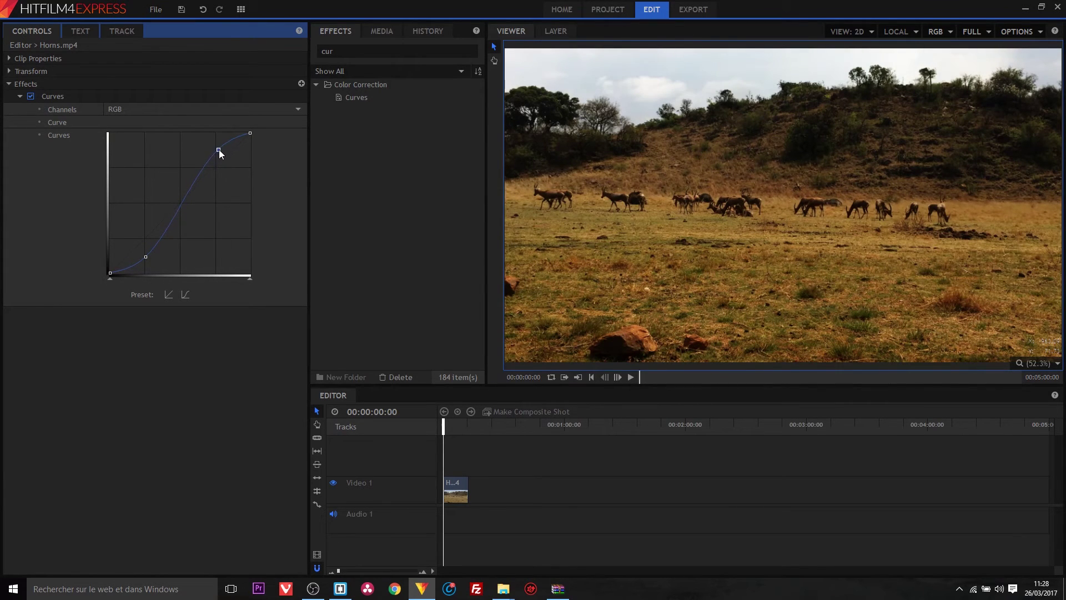
click(29, 98)
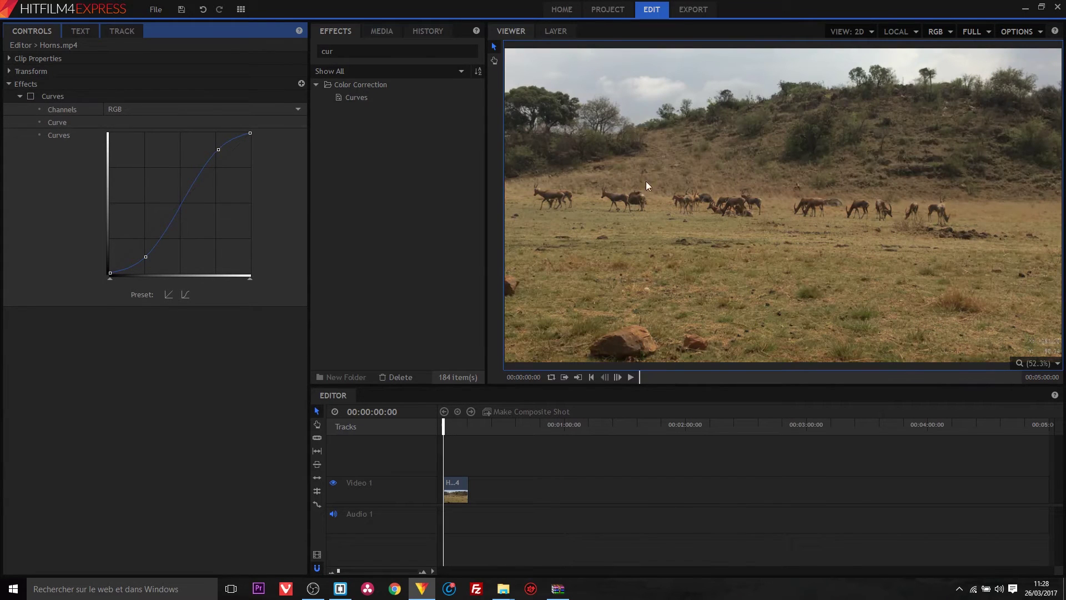
click(31, 96)
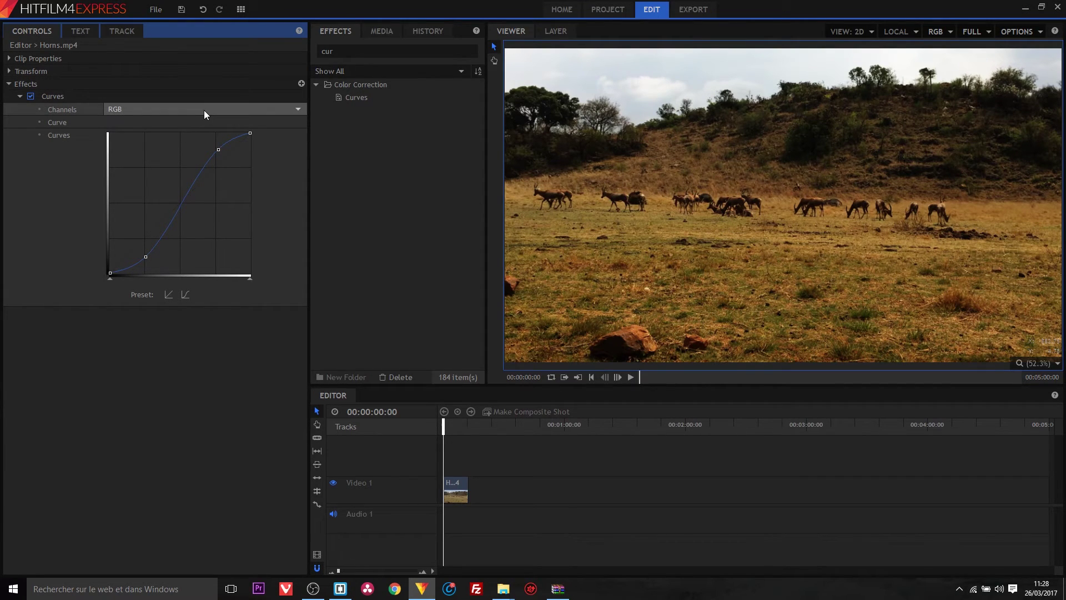
On the Red channel, try an S-shaped curve, reset it to linear, and lower the shadows slightly with a single point
click(128, 108)
click(30, 136)
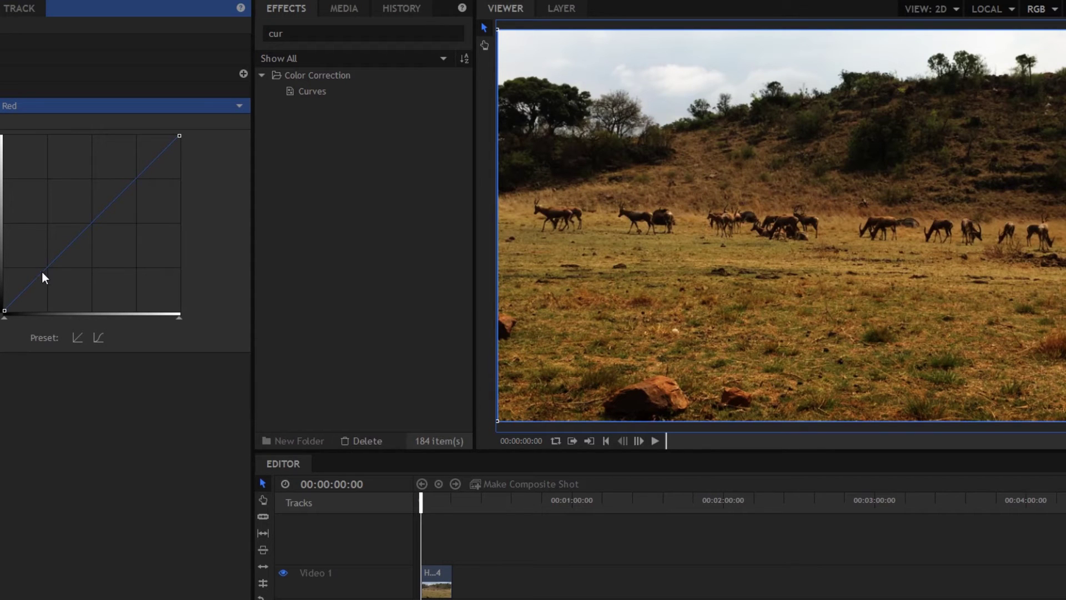
drag(41, 272, 43, 285)
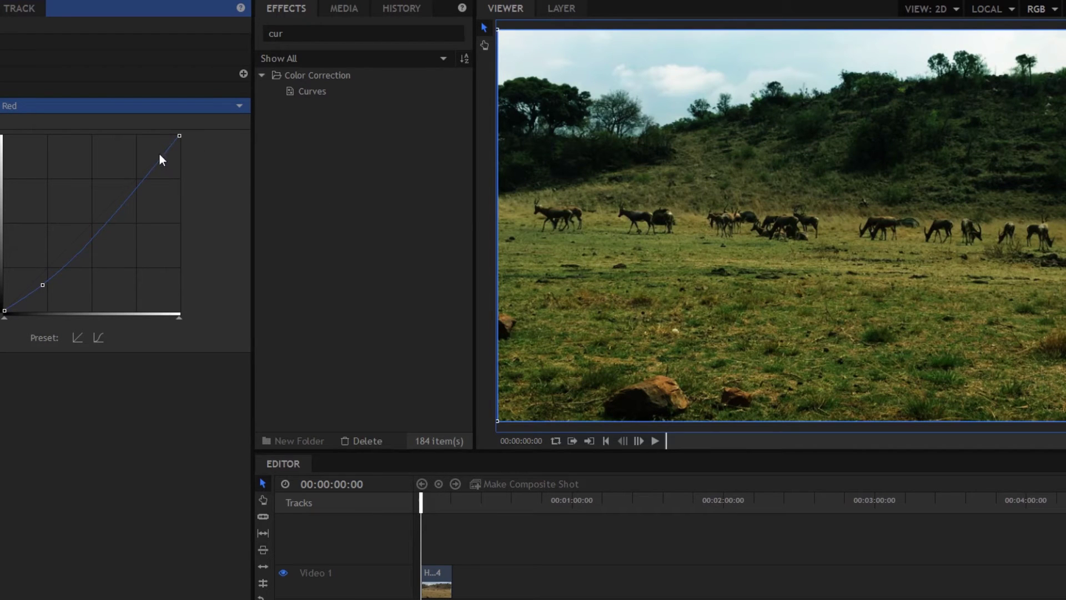
drag(155, 165, 150, 157)
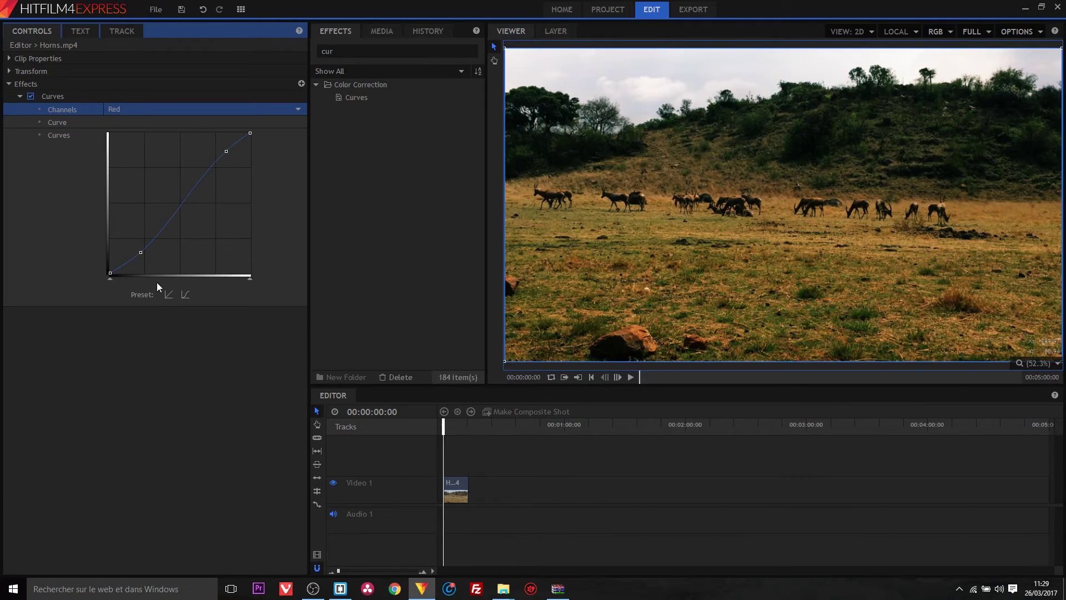
click(169, 294)
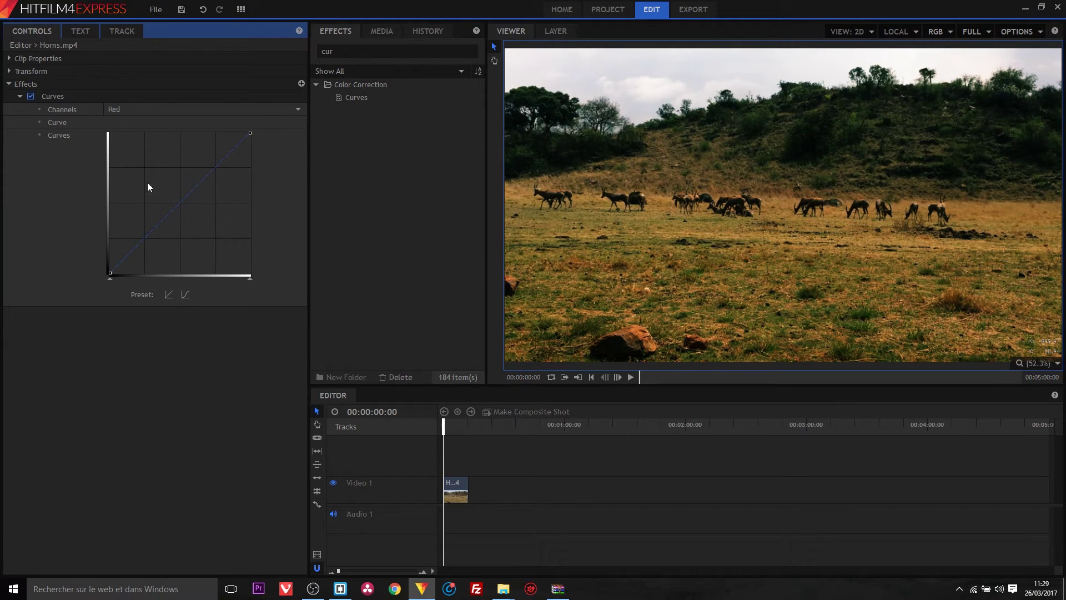
click(142, 244)
drag(144, 243, 143, 248)
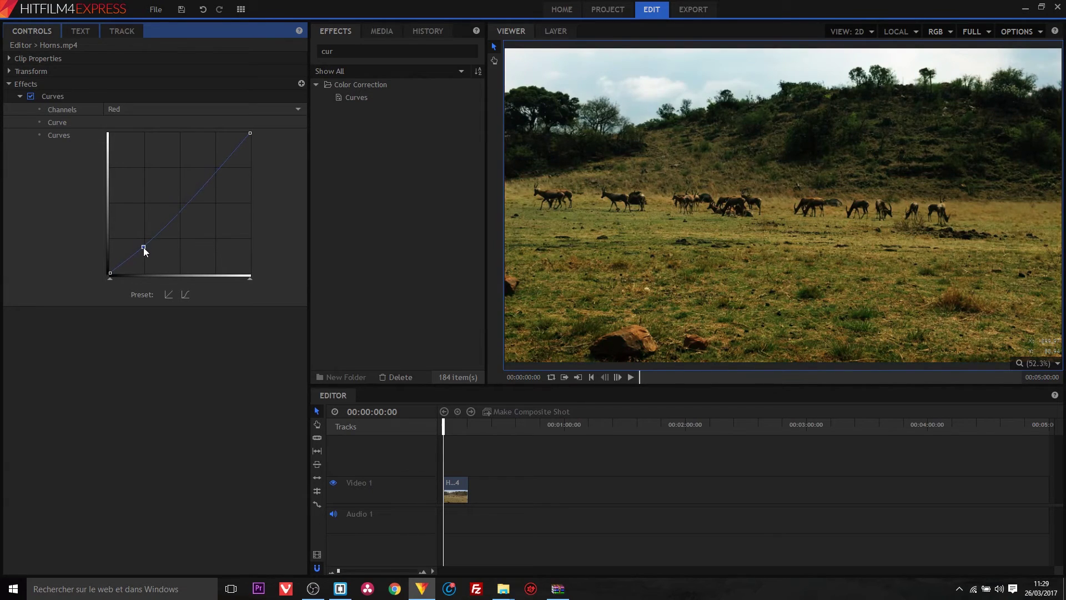
On the Green channel, apply the S-curve preset and reposition its shadow and highlight points close to the diagonal
click(130, 109)
click(136, 142)
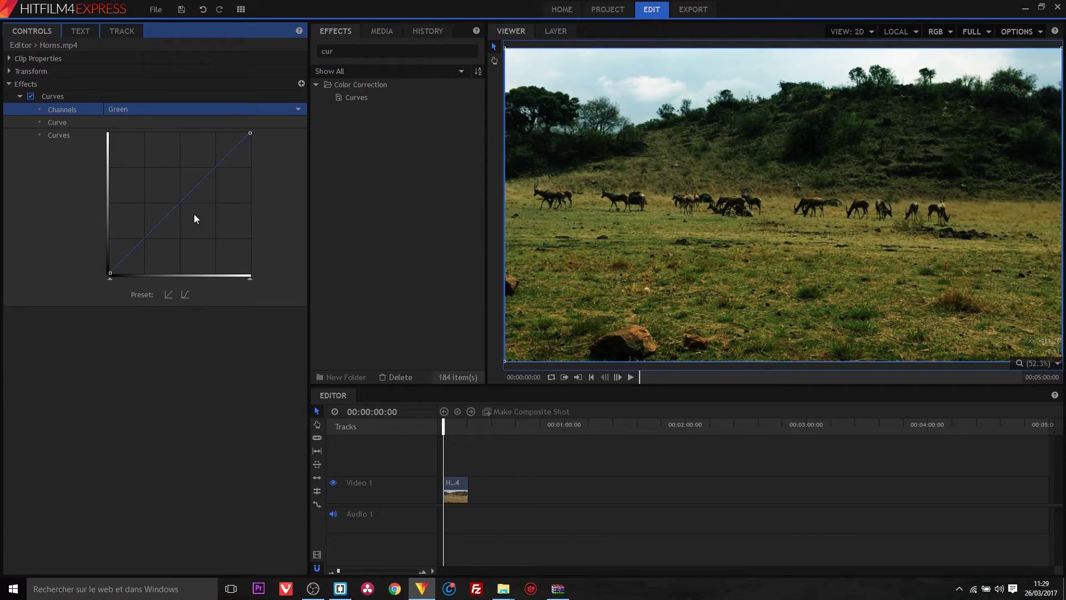
drag(219, 160, 211, 126)
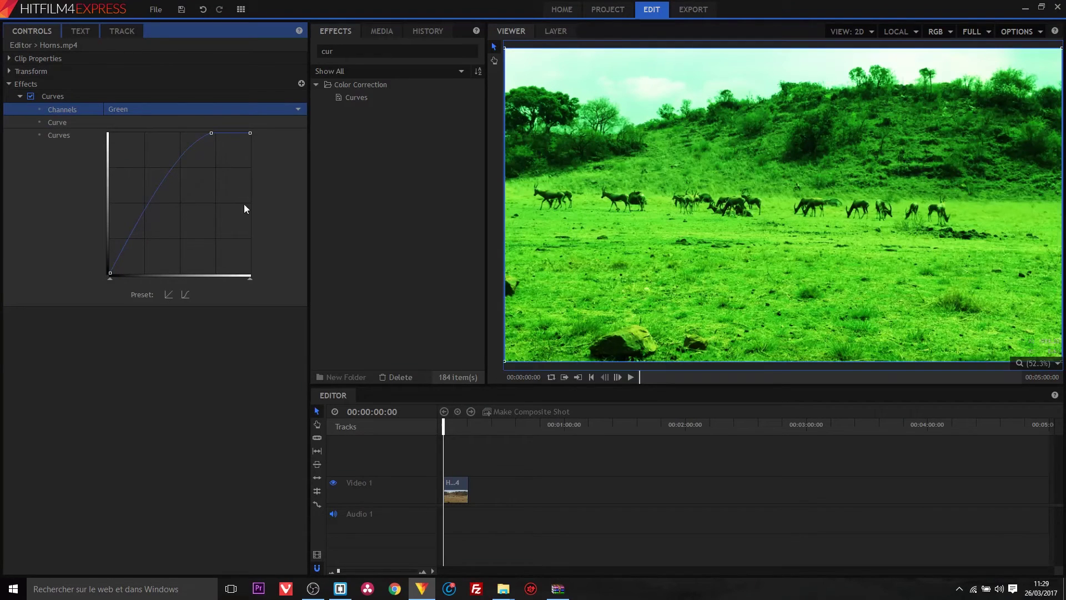
click(184, 298)
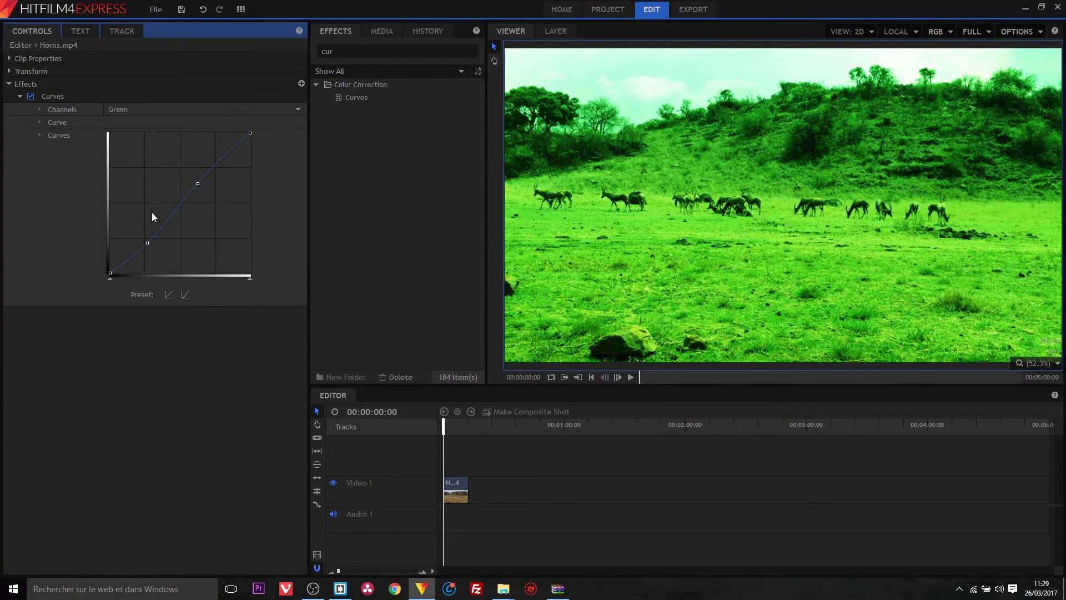
drag(145, 245, 148, 249)
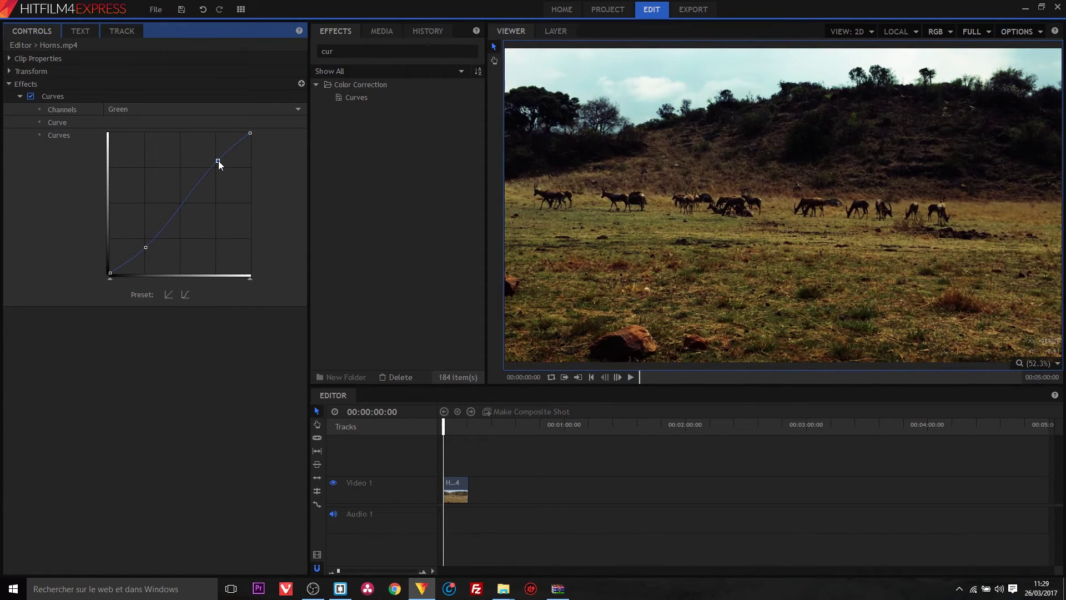
drag(146, 247, 144, 241)
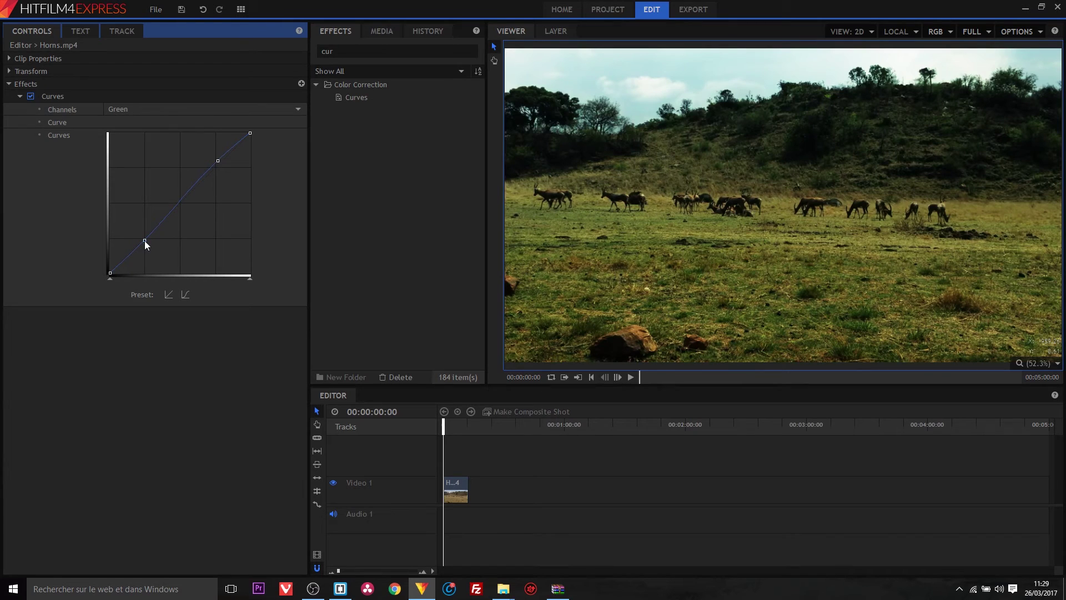
On the Blue channel, add a point in the shadows and raise it to give the image a blue tint
click(190, 108)
click(179, 152)
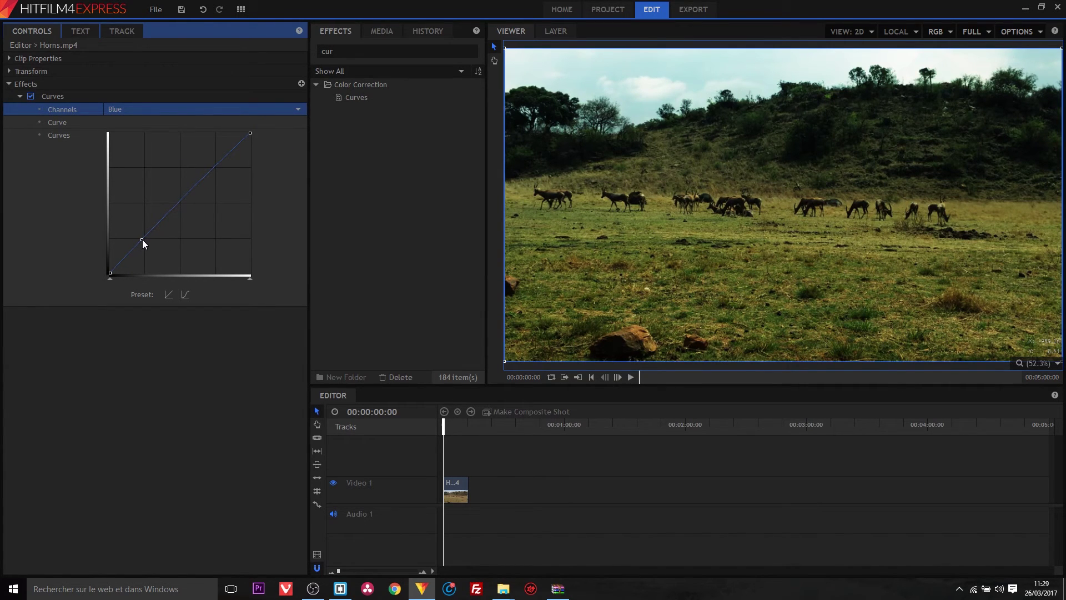
drag(142, 239, 148, 216)
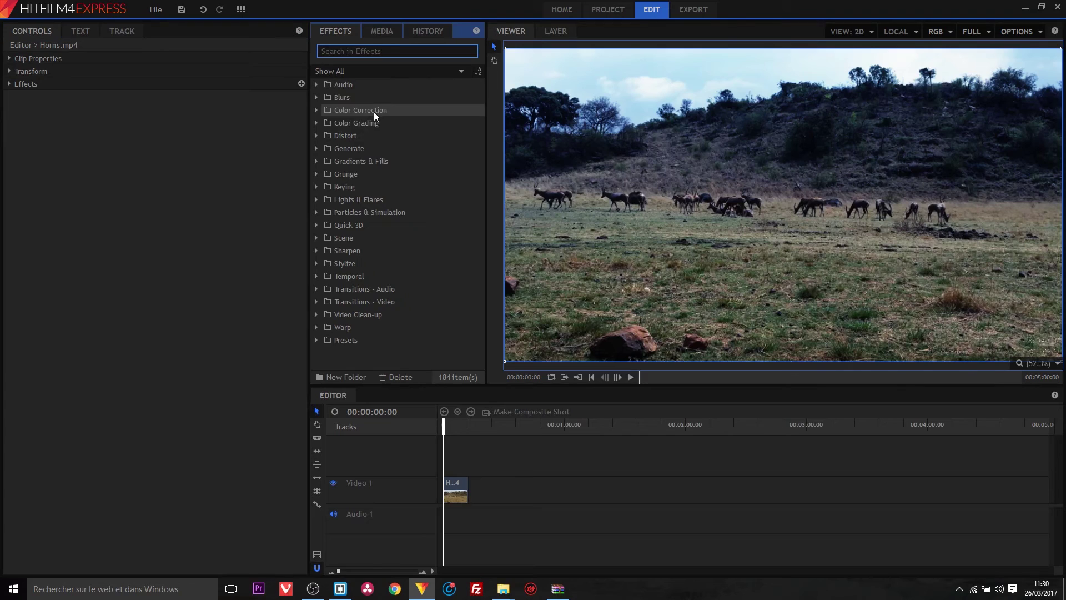
Delete the Curves effect from the Horns.mp4 clip
click(8, 84)
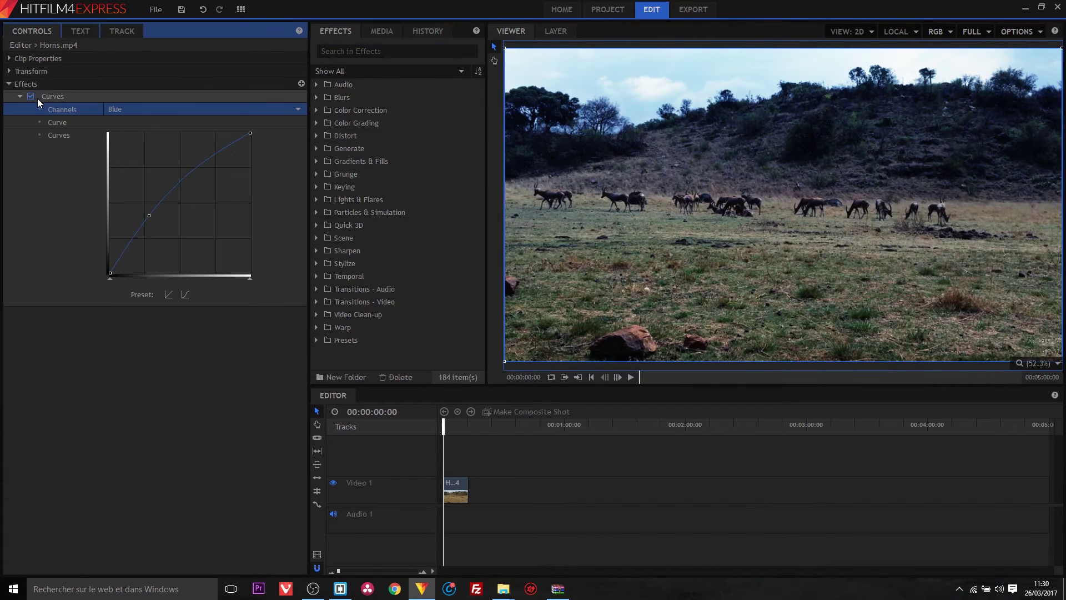
click(55, 96)
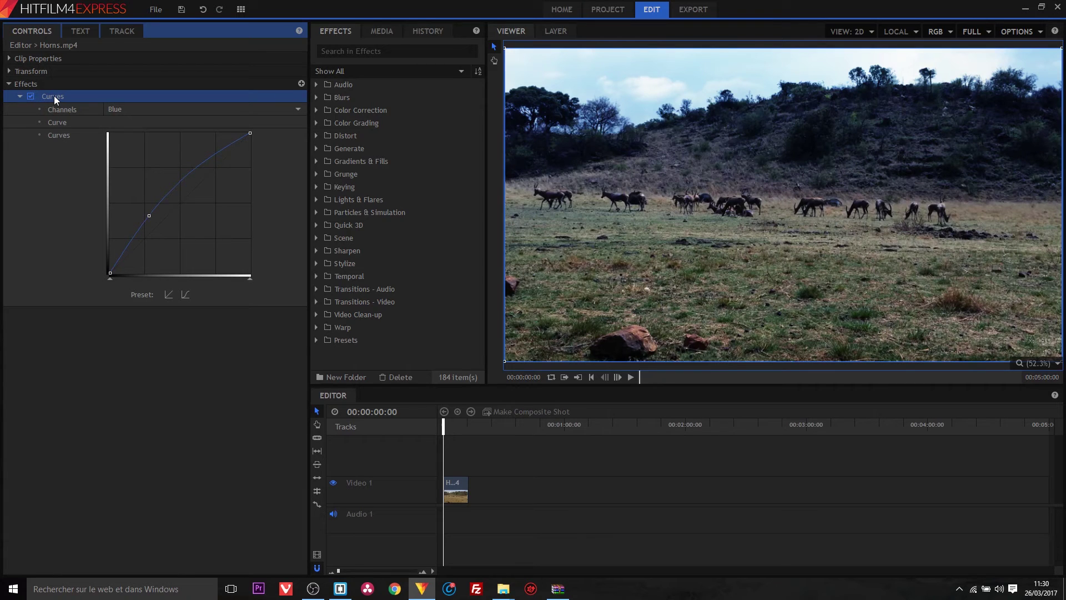
key(Delete)
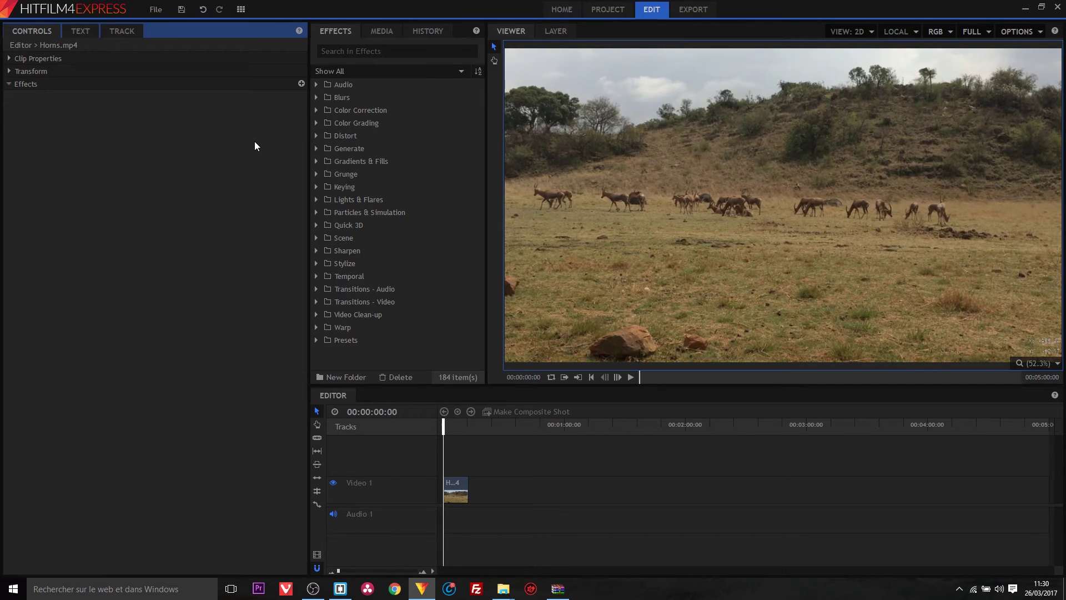
Apply the Auto Sci-Fi Lens Flares preset from the Film Looks presets to the Horns.mp4 clip
click(356, 51)
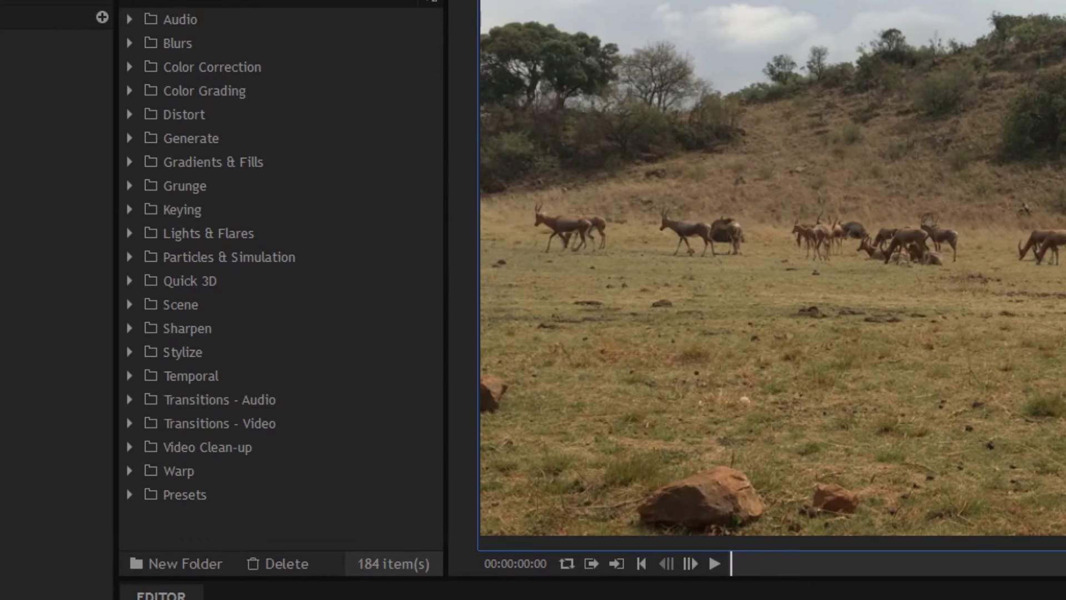
click(139, 494)
drag(435, 295, 442, 408)
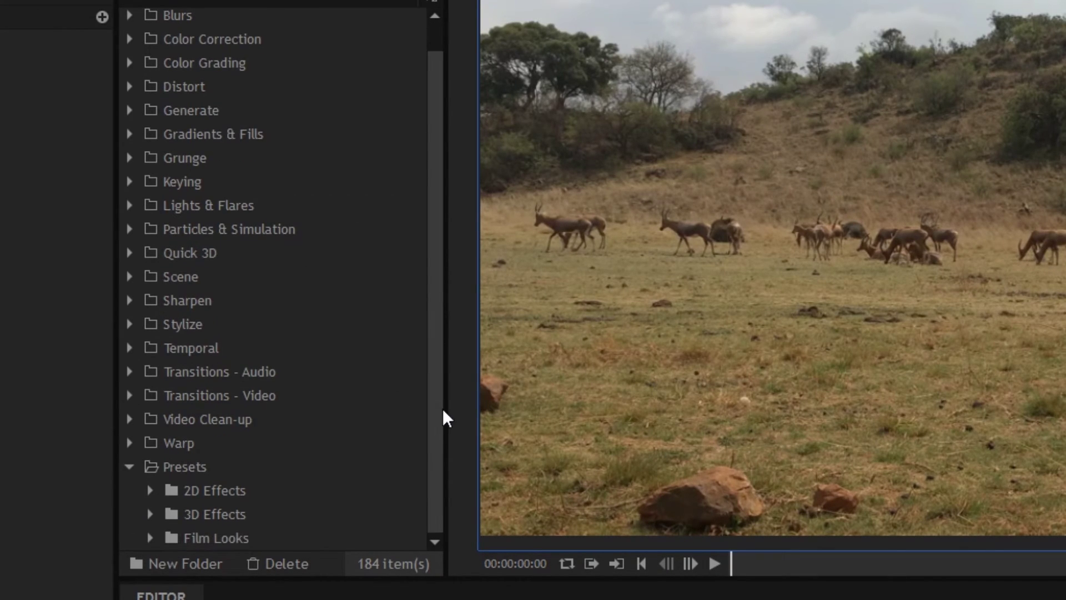
click(158, 538)
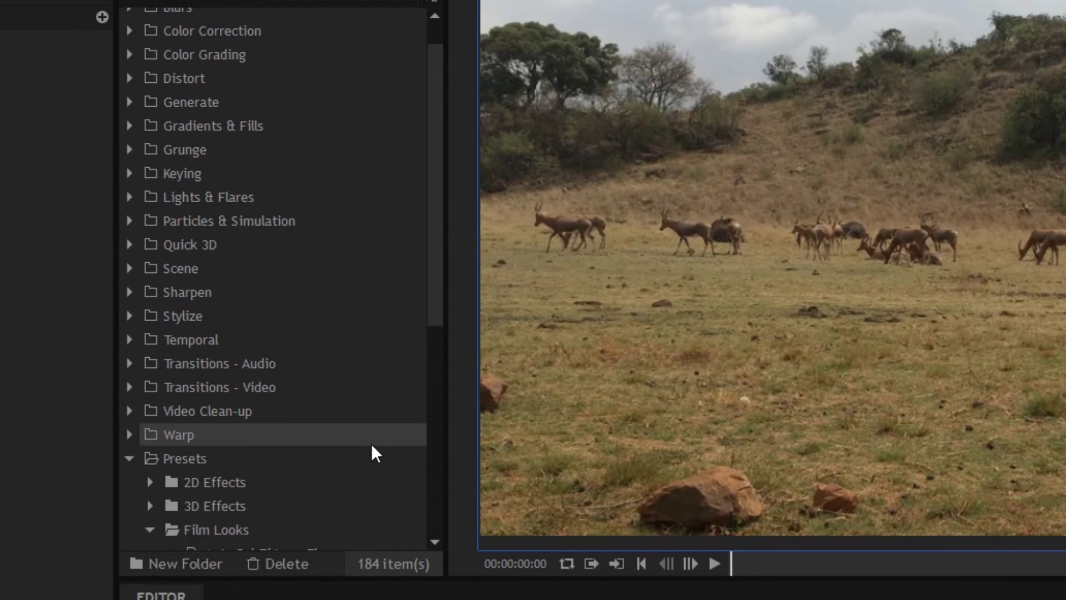
drag(434, 216, 469, 448)
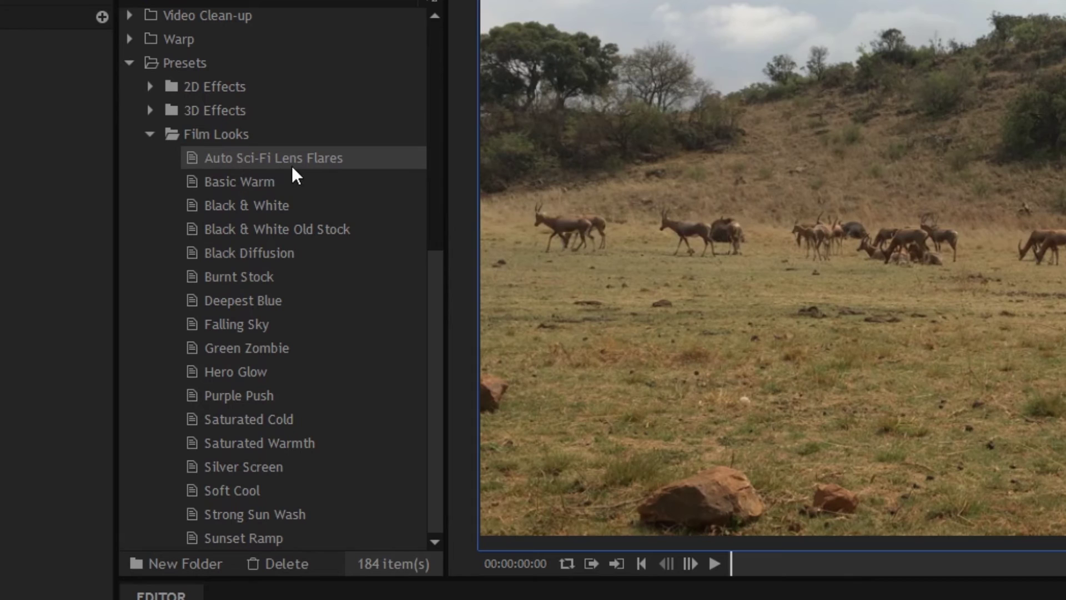
drag(291, 163, 458, 497)
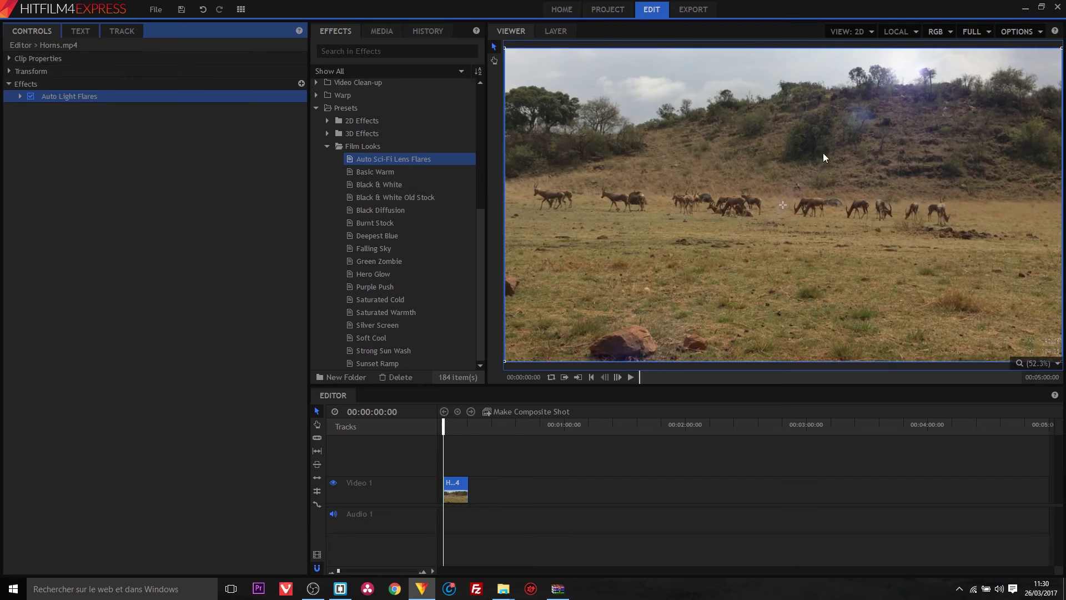
Set the lens flare's intensity to 1.9, scale to 2.00 and blend to Add, and inspect its Global settings
click(20, 96)
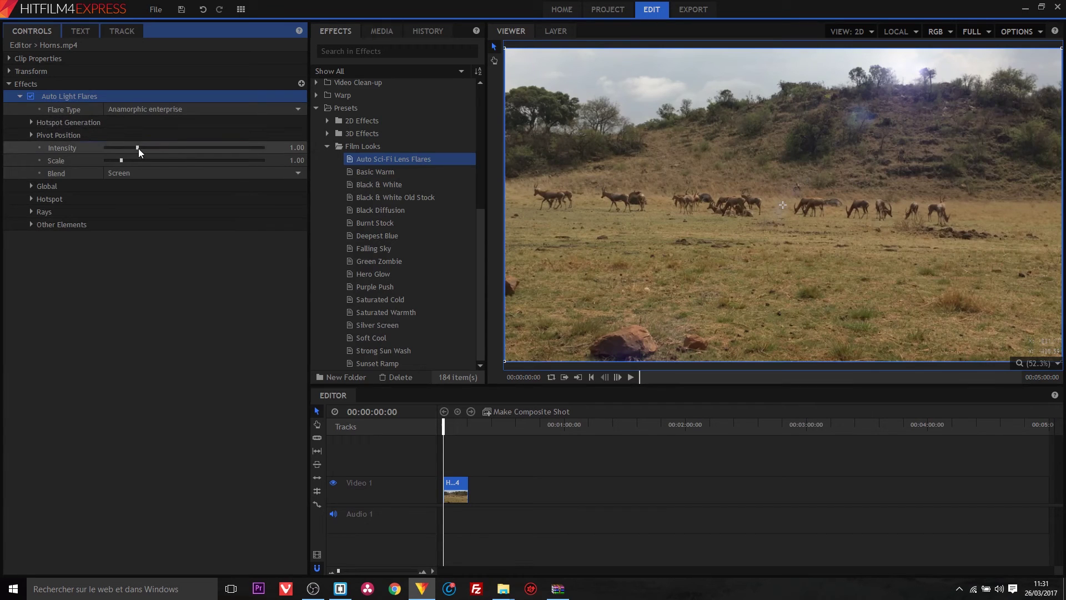
mouse_move(139, 148)
mouse_down()
mouse_move(164, 148)
mouse_move(124, 159)
mouse_move(135, 161)
mouse_up()
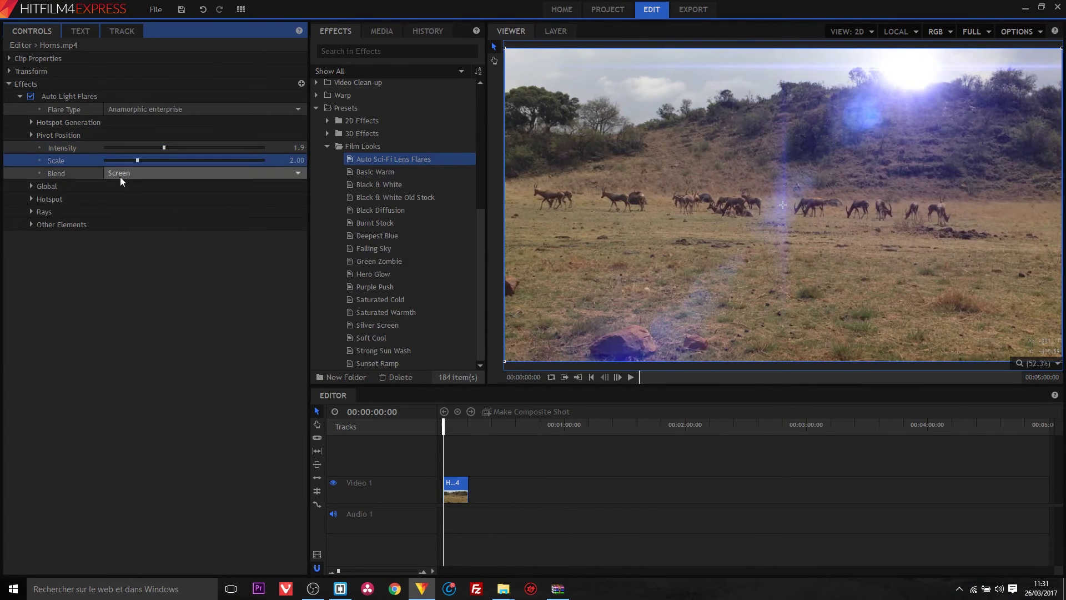
click(120, 175)
click(137, 209)
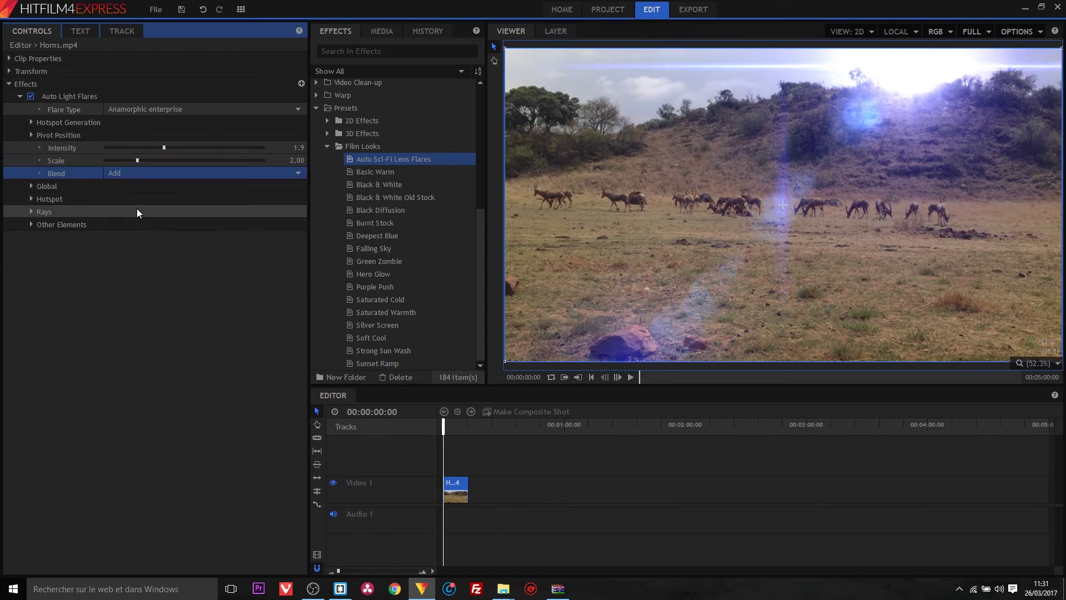
click(118, 173)
click(48, 194)
click(32, 186)
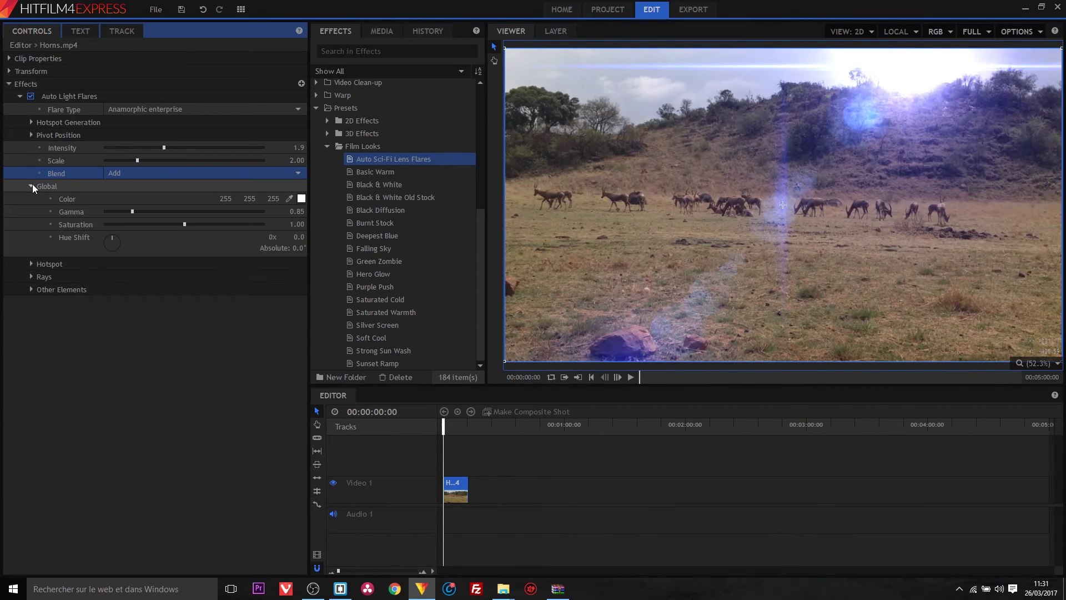
click(33, 185)
Delete the Auto Light Flares effect and apply the Basic Warm film look preset to the clip instead
click(61, 98)
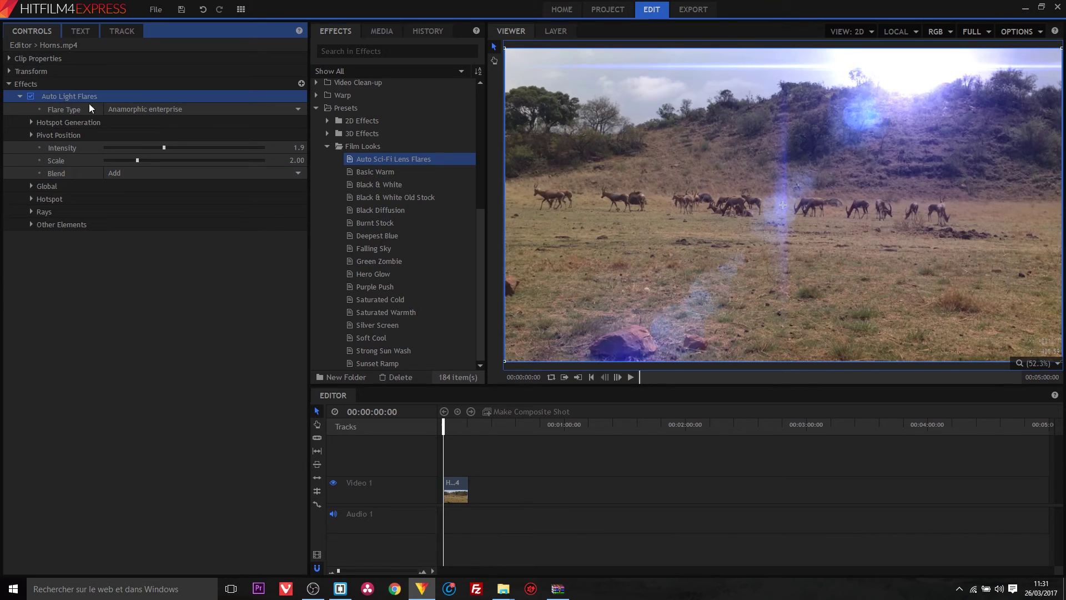
key(Delete)
drag(372, 172, 715, 191)
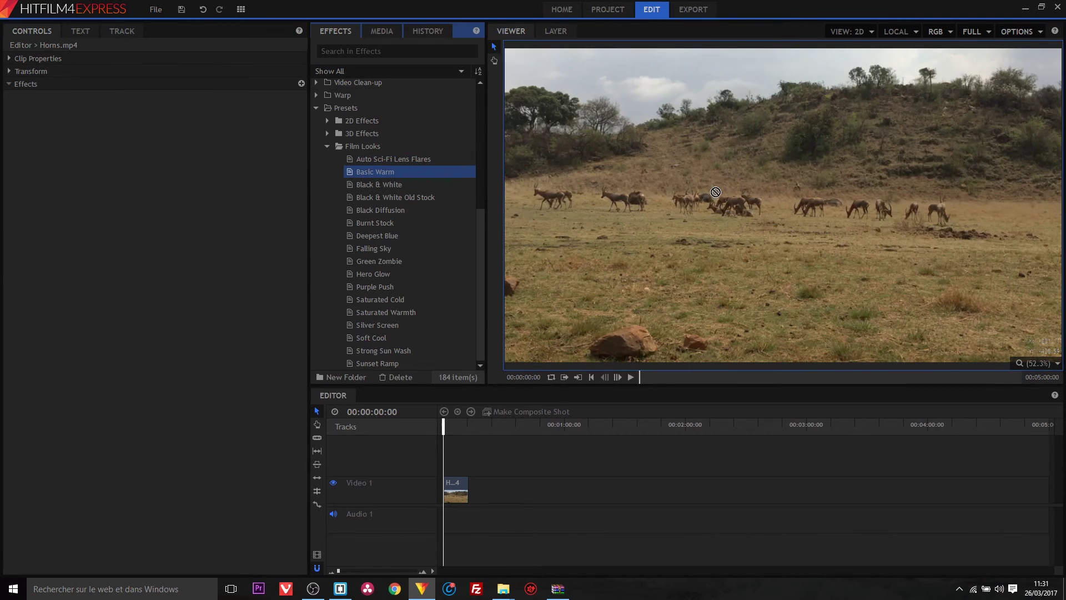
drag(673, 236, 458, 490)
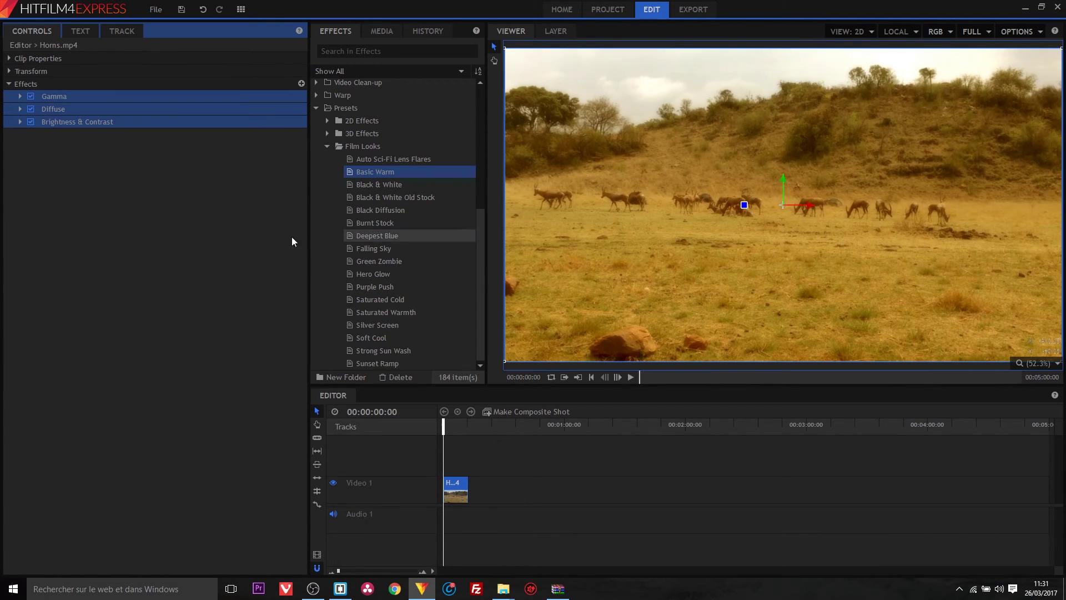
Set the Red Gamma of the preset's Gamma effect to 1.0
click(68, 125)
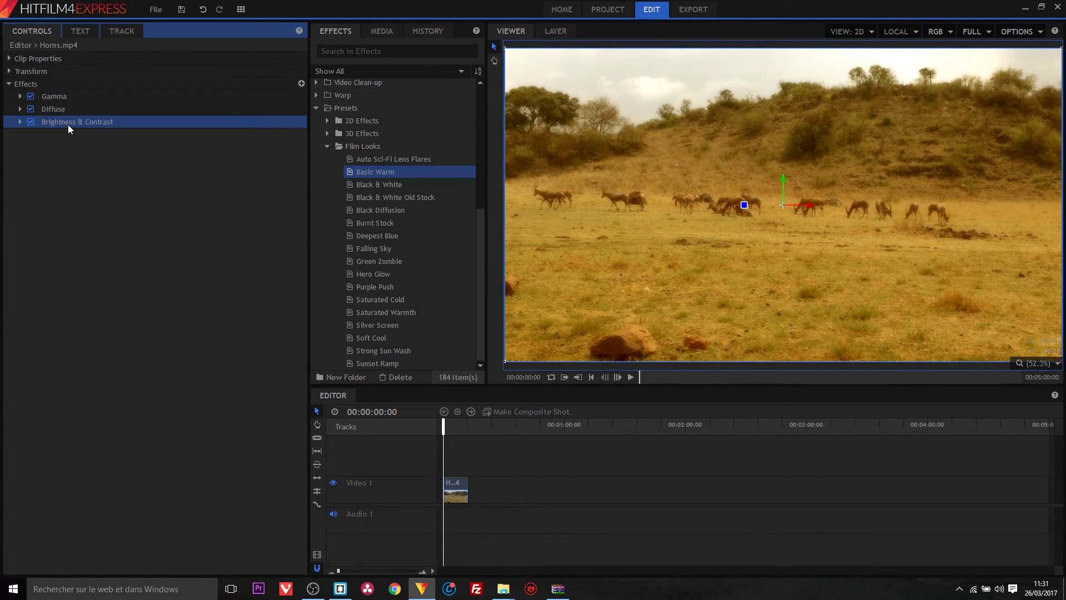
click(59, 99)
click(20, 97)
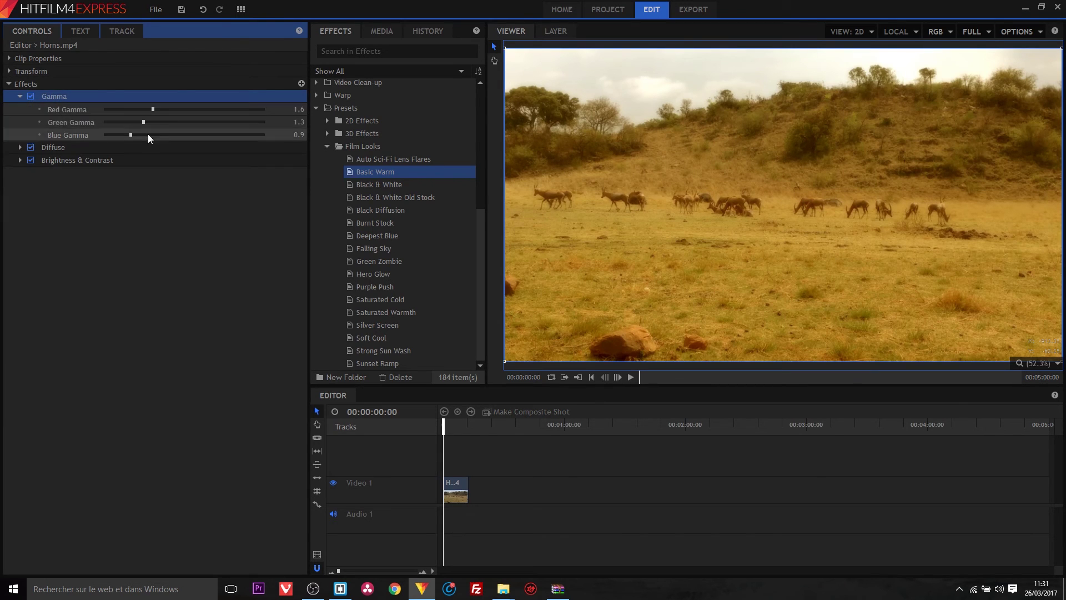
drag(157, 109, 137, 112)
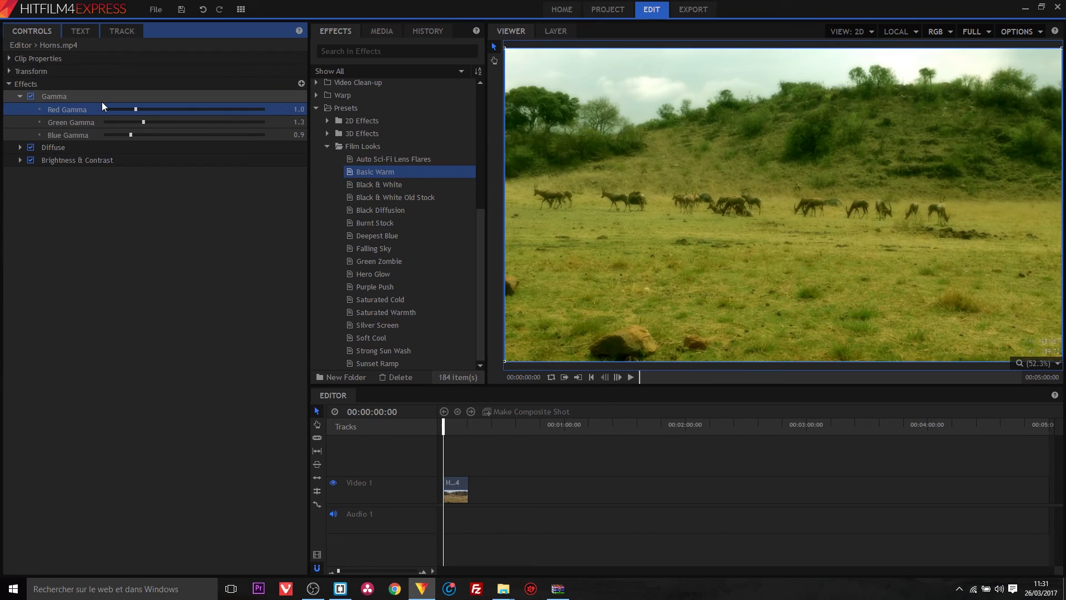
Delete the Gamma, Diffuse and Brightness & Contrast effects from the clip
click(49, 95)
key(Delete)
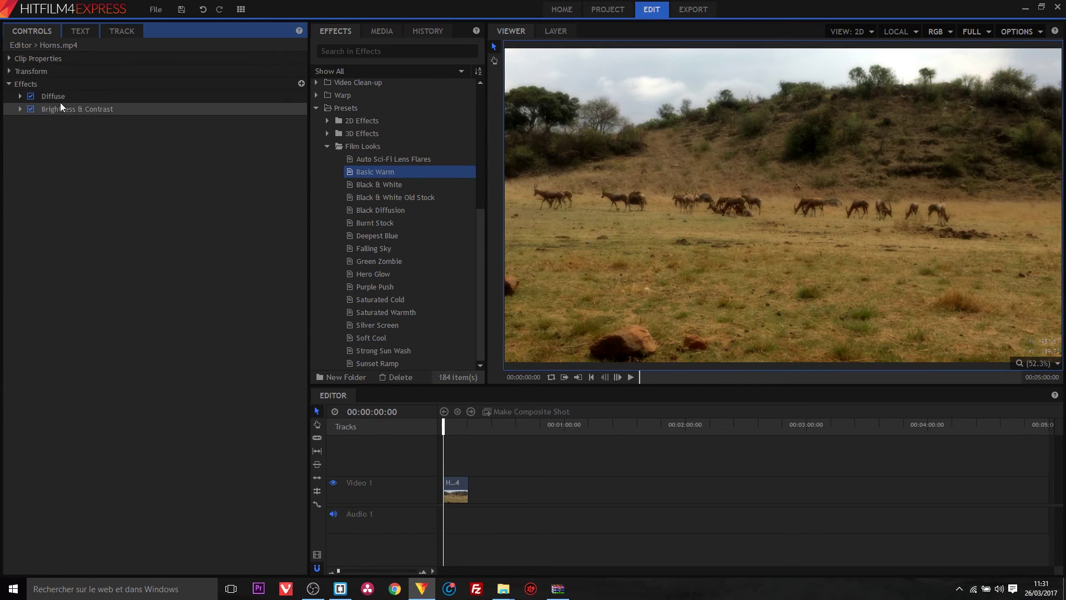
click(60, 98)
key(Delete)
click(62, 95)
key(Delete)
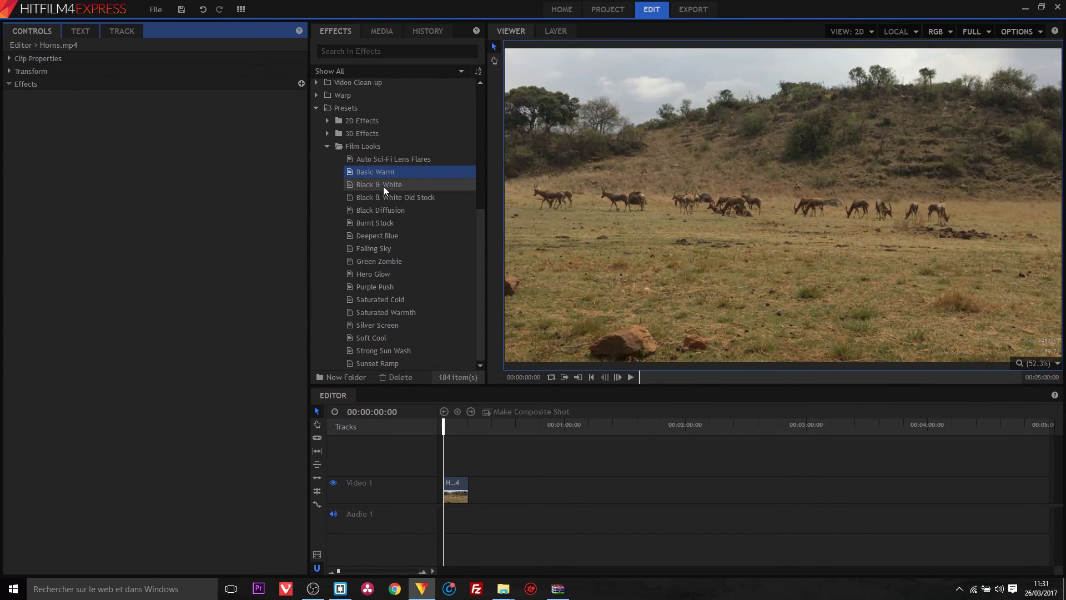
Try the Saturated Cold, Saturated Warmth and Sunset Ramp film looks on the clip, undoing each one
drag(374, 248, 469, 503)
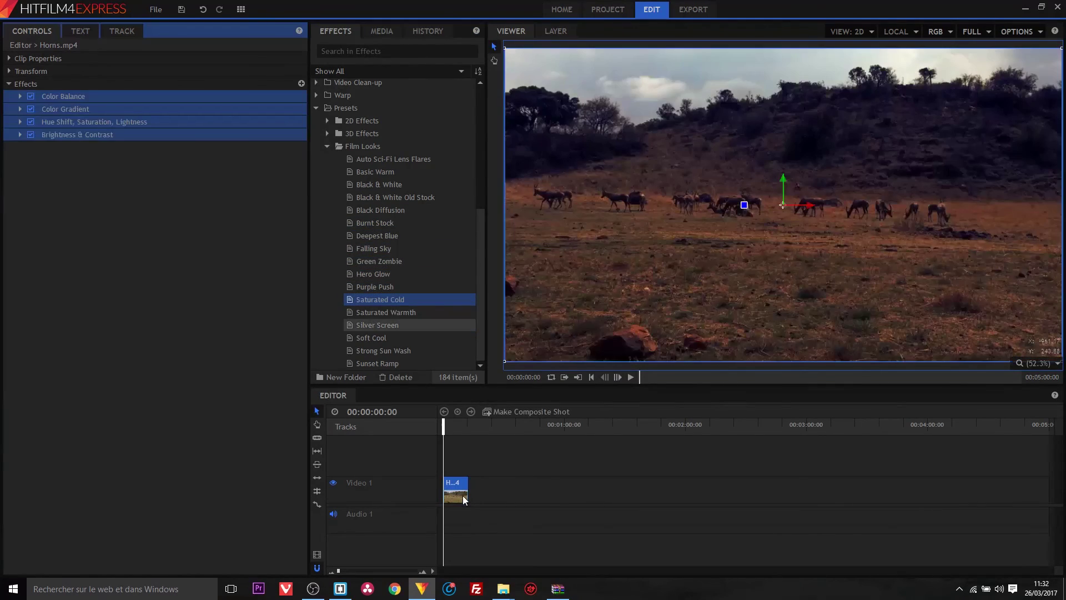
key(ctrl+z)
drag(398, 311, 459, 495)
key(ctrl+z)
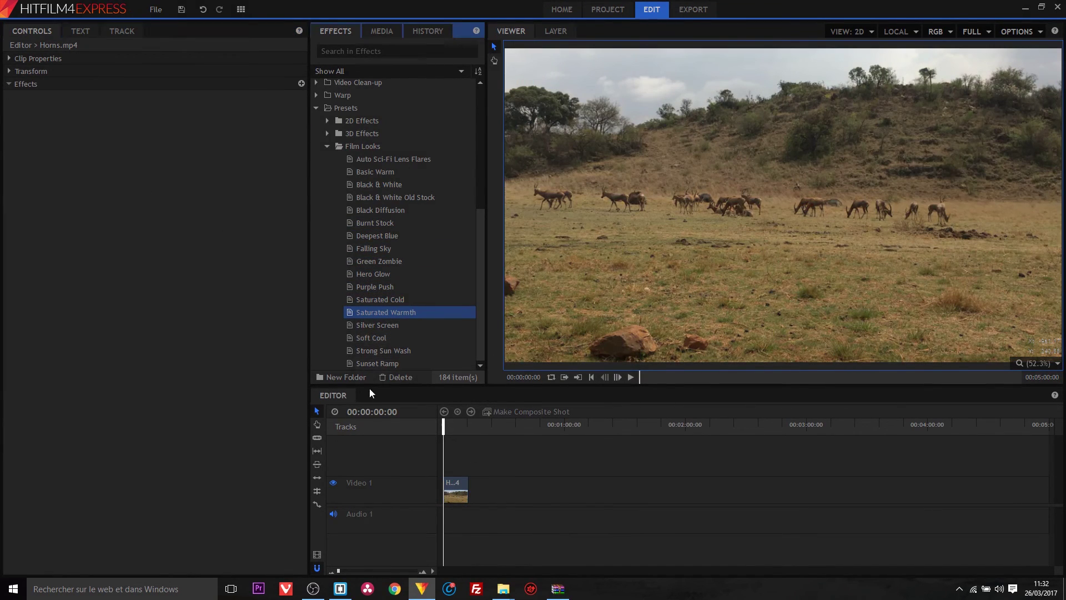
drag(368, 364, 448, 489)
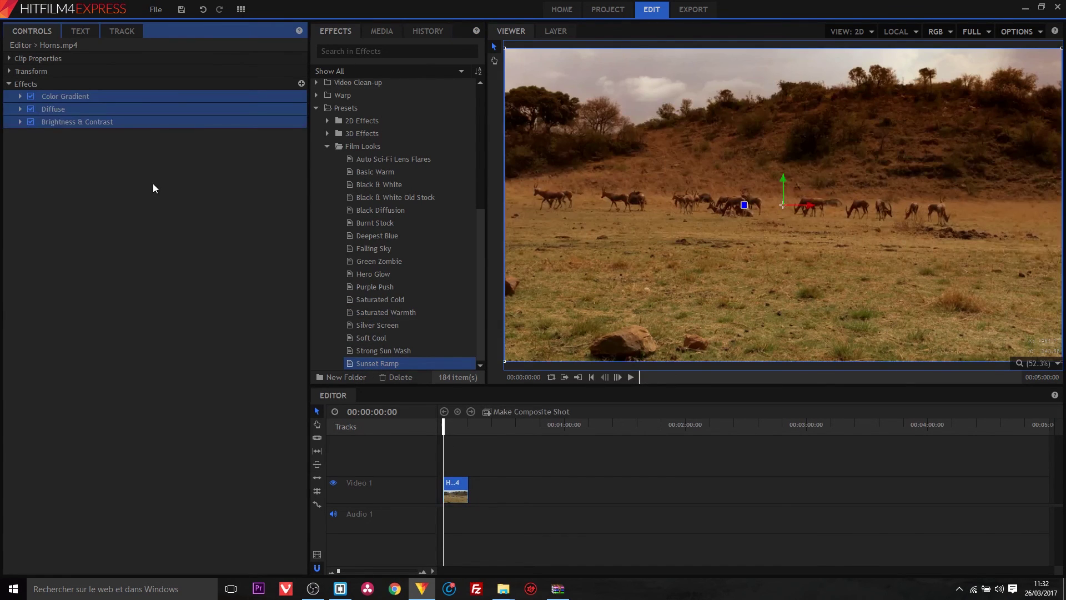
key(ctrl+z)
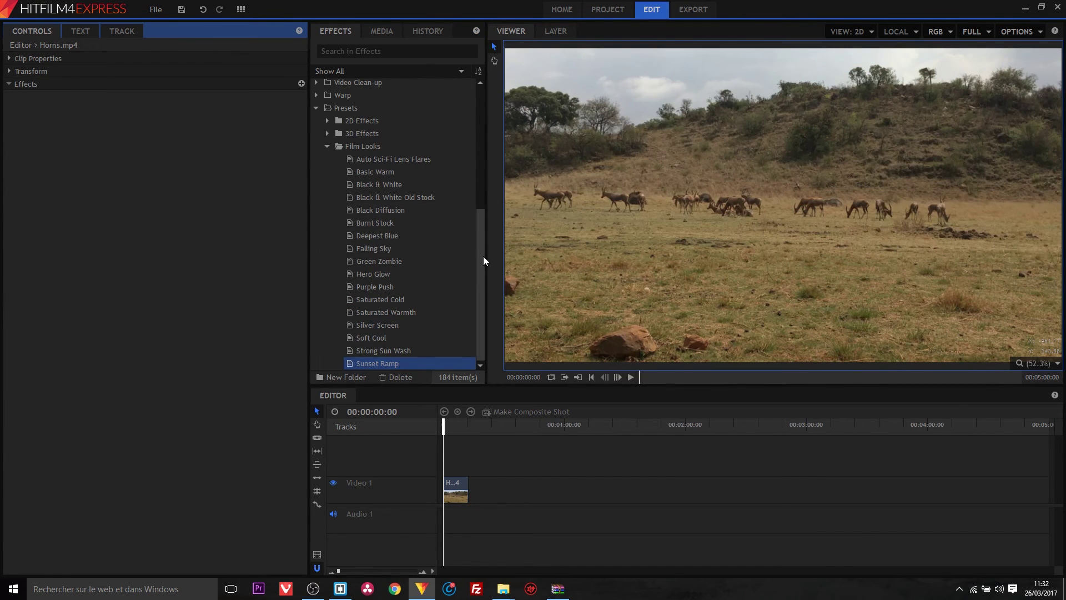
Apply the Curves color correction effect to the clip and shape its RGB curve with slightly lowered shadows and raised highlights
drag(483, 255, 479, 103)
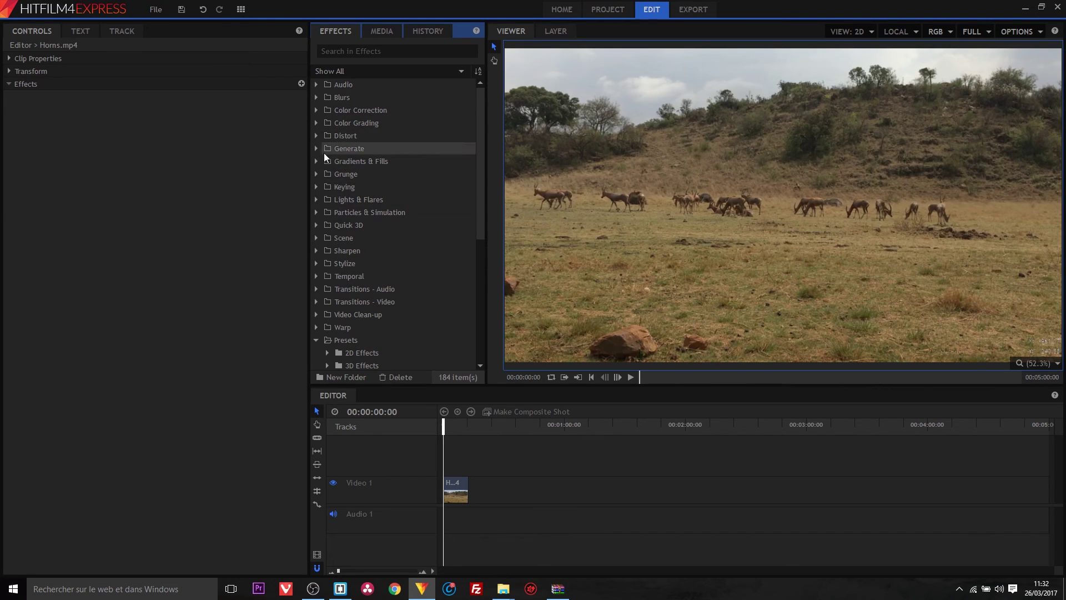
click(318, 110)
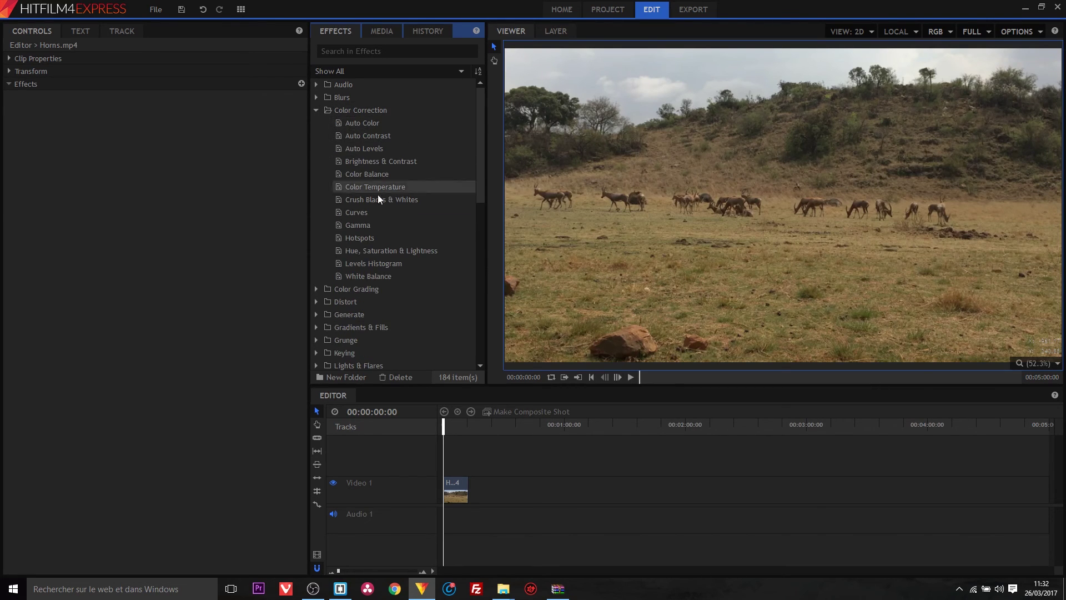
drag(355, 212, 455, 488)
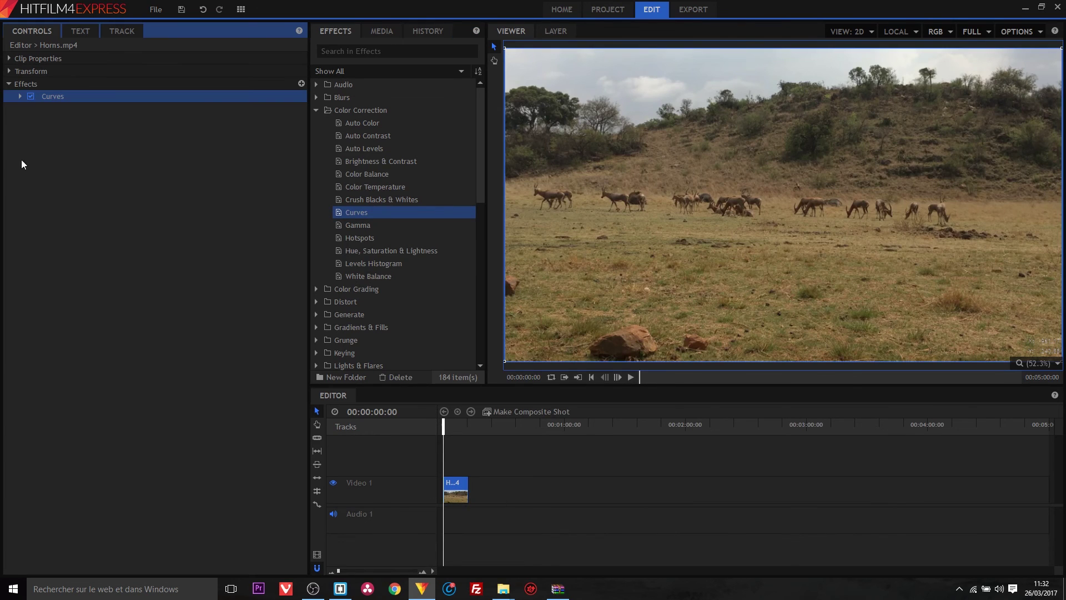
click(20, 96)
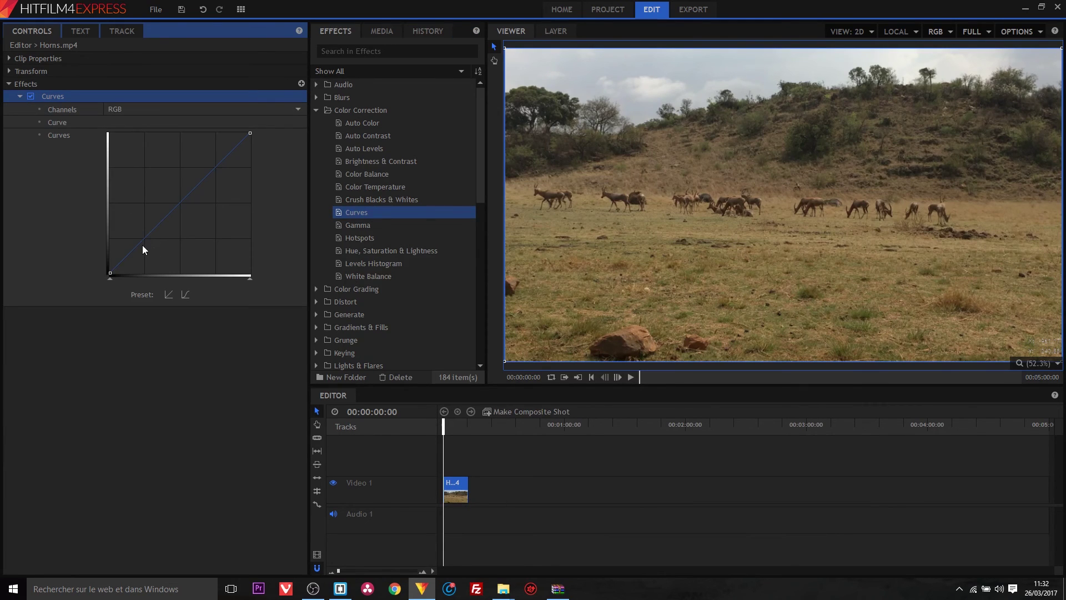
drag(142, 241, 144, 251)
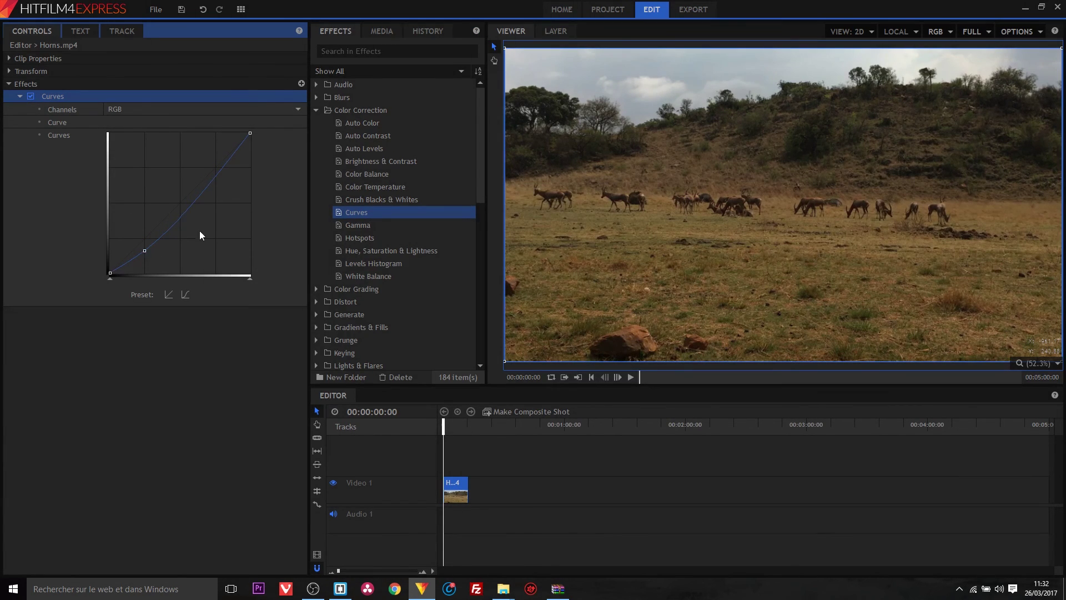
drag(230, 161, 226, 152)
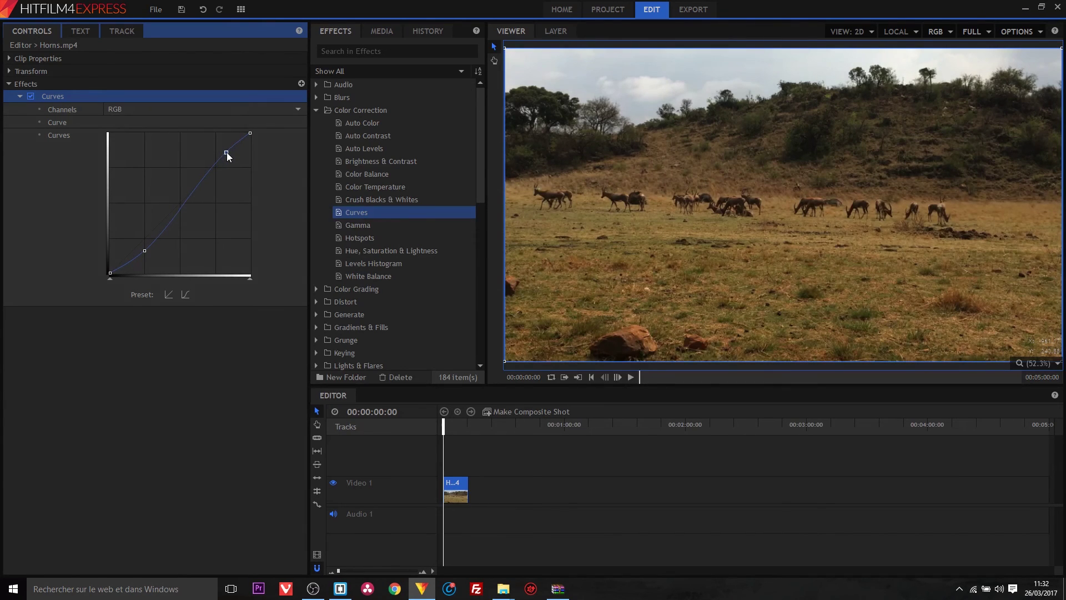
On the Curves effect's Blue channel, add a point in the shadows and raise it
click(152, 109)
click(141, 158)
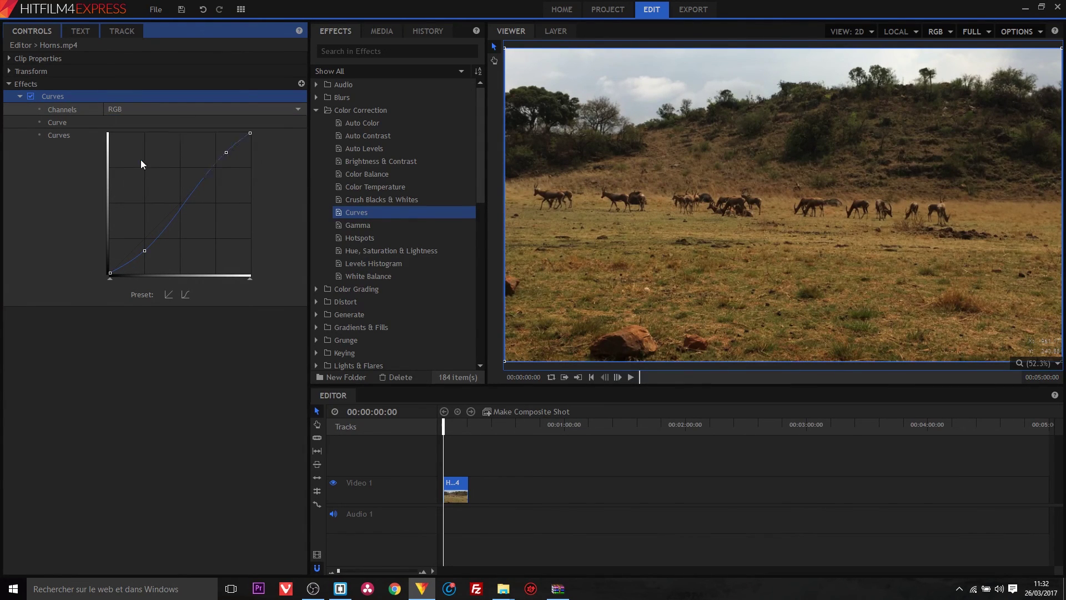
drag(146, 234, 145, 220)
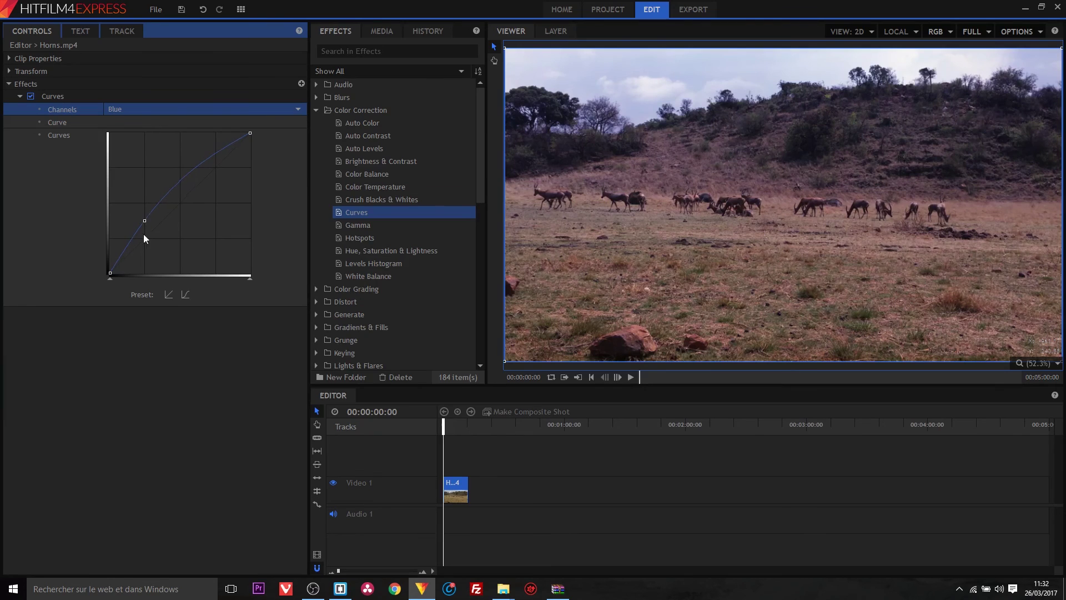